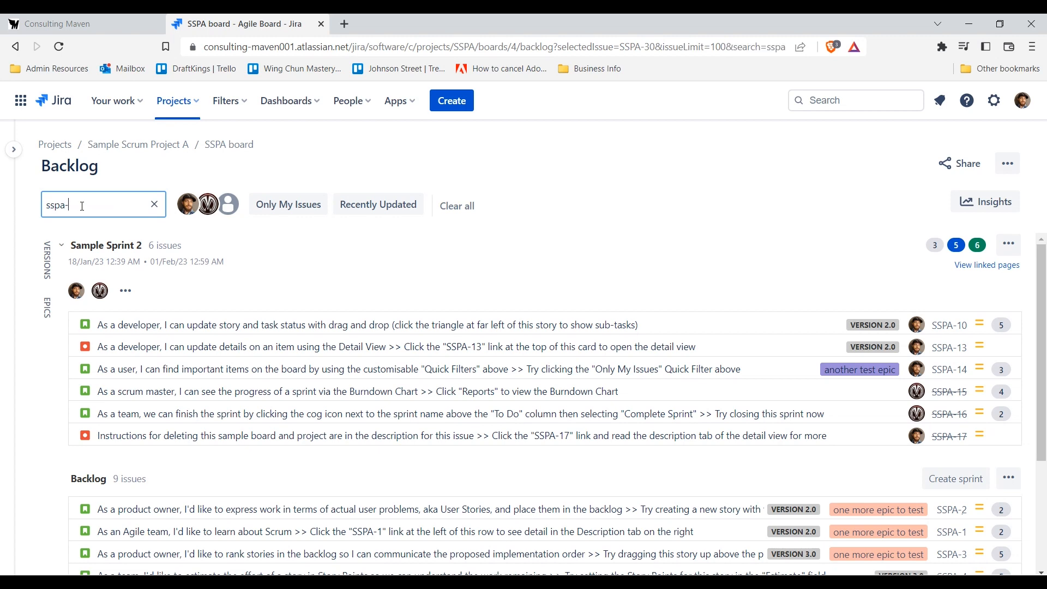
Clear the search text from the backlog search field
key("BackSpace")
key("BackSpace")
key("BackSpace")
key("BackSpace")
key("BackSpace")
key("BackSpace")
key("BackSpace")
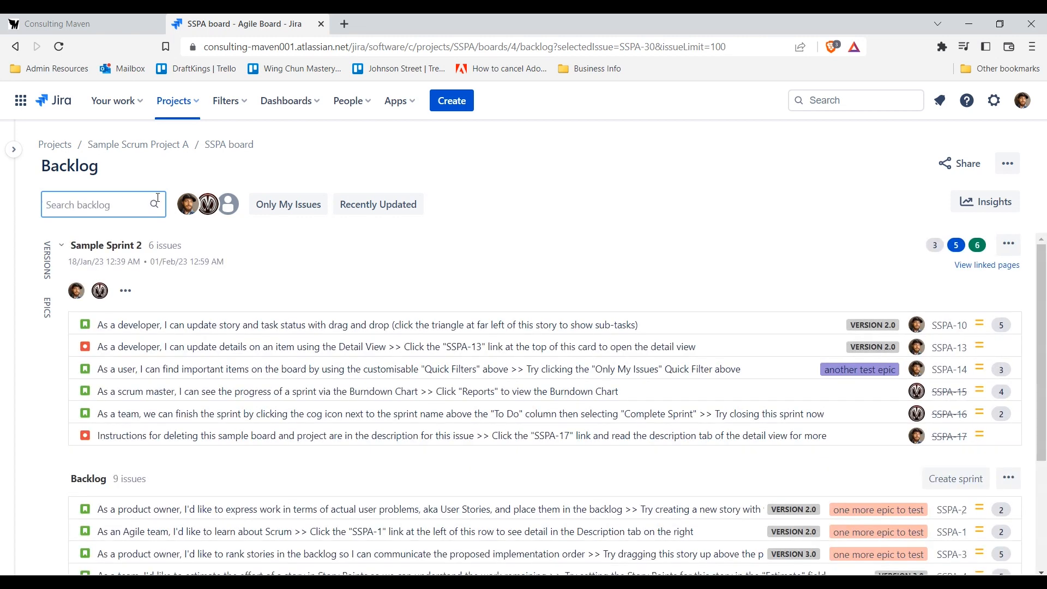
Filter the backlog by each assignee, individually and combined, and by unassigned issues, removing the assignee filters at the end
left_click(187, 206)
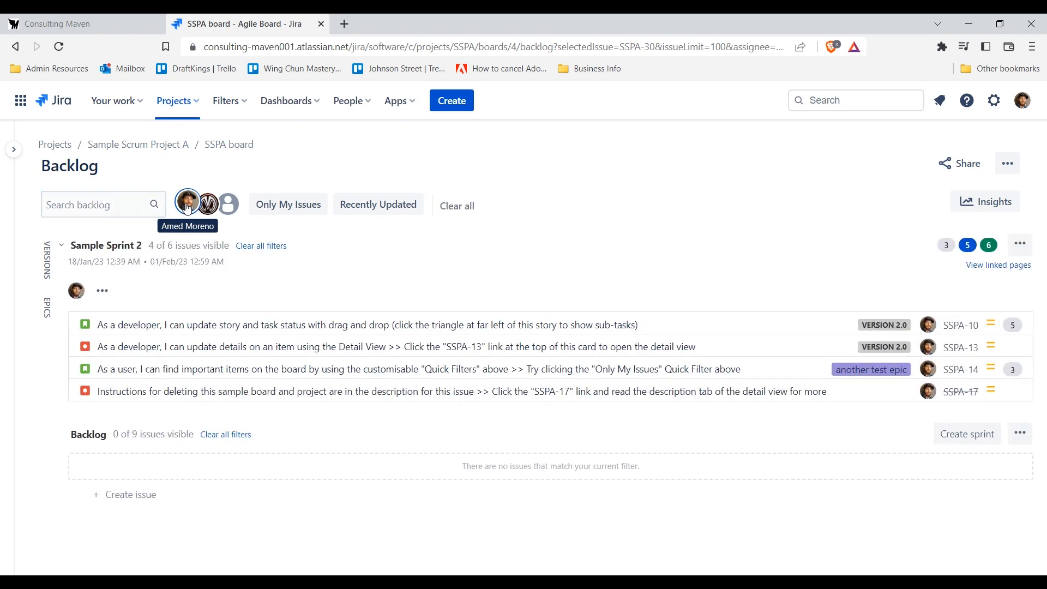
left_click(208, 205)
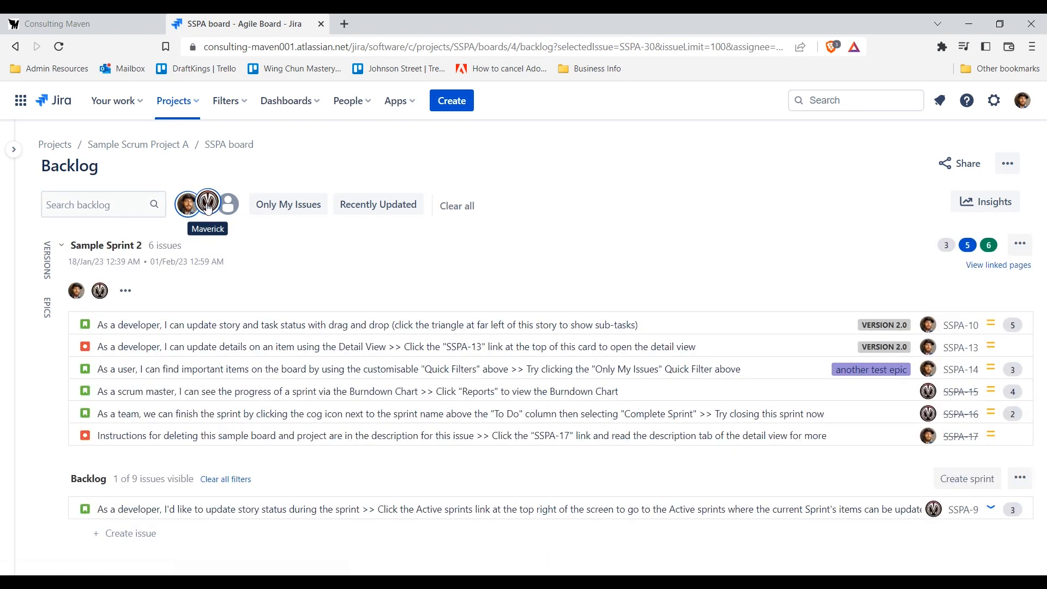
left_click(208, 206)
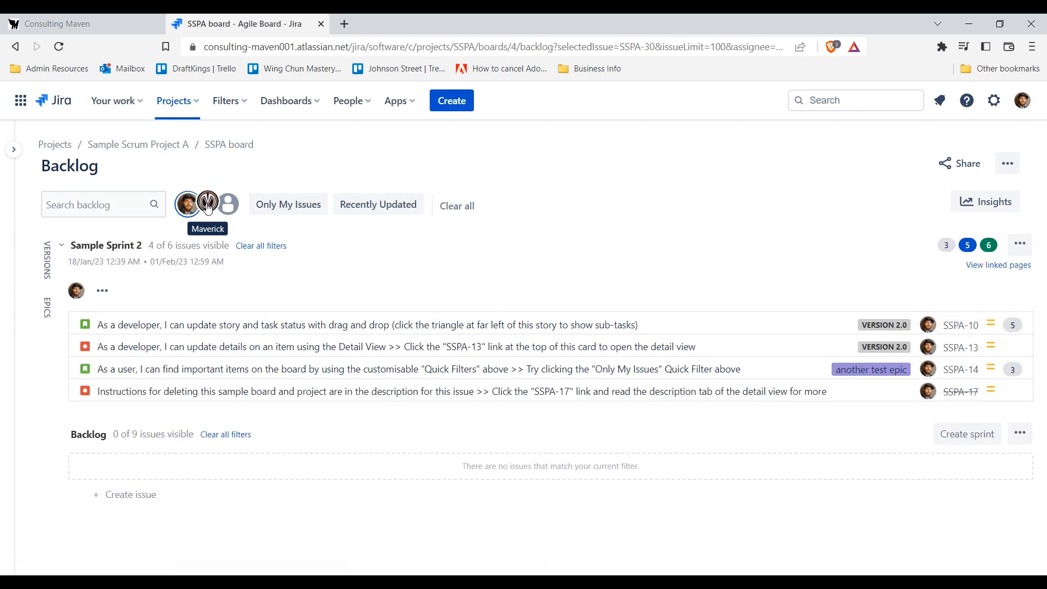
left_click(189, 206)
left_click(210, 210)
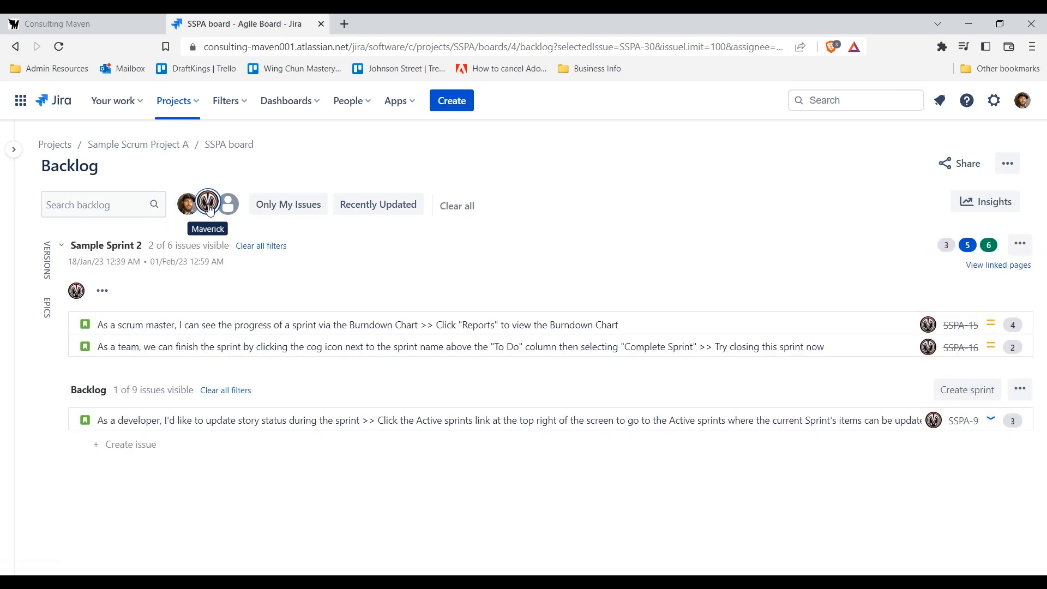
left_click(208, 207)
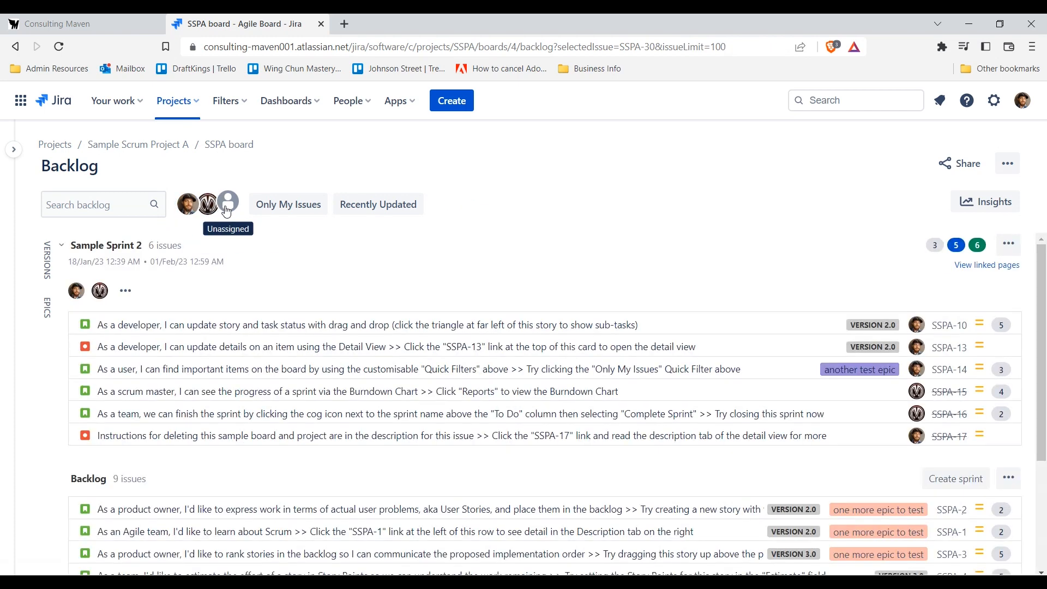
left_click(227, 210)
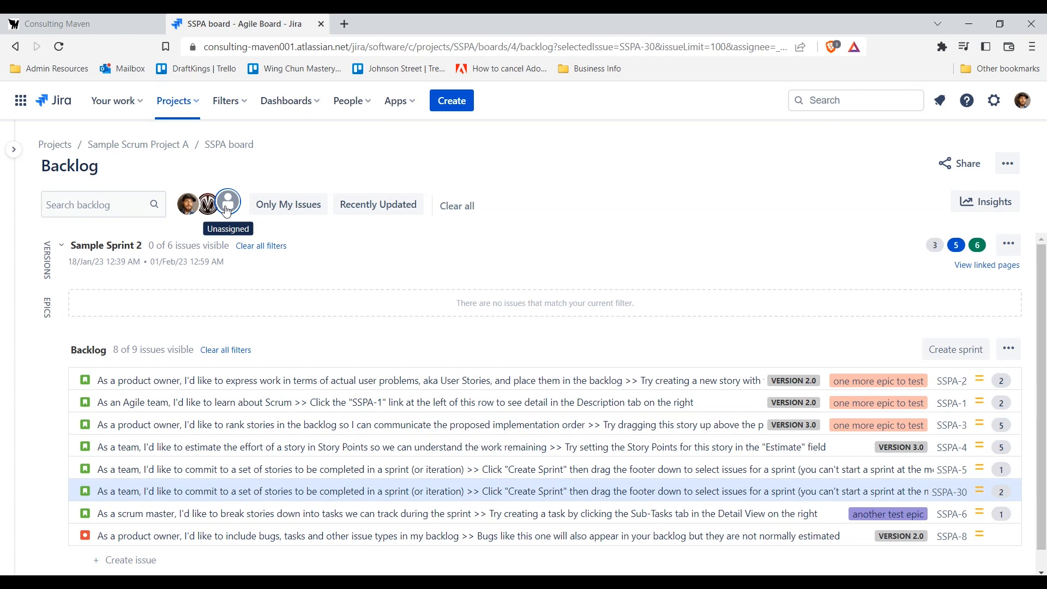
left_click(227, 210)
Try the Only My Issues and Recently Updated quick filters one at a time, and clear all filters
left_click(303, 211)
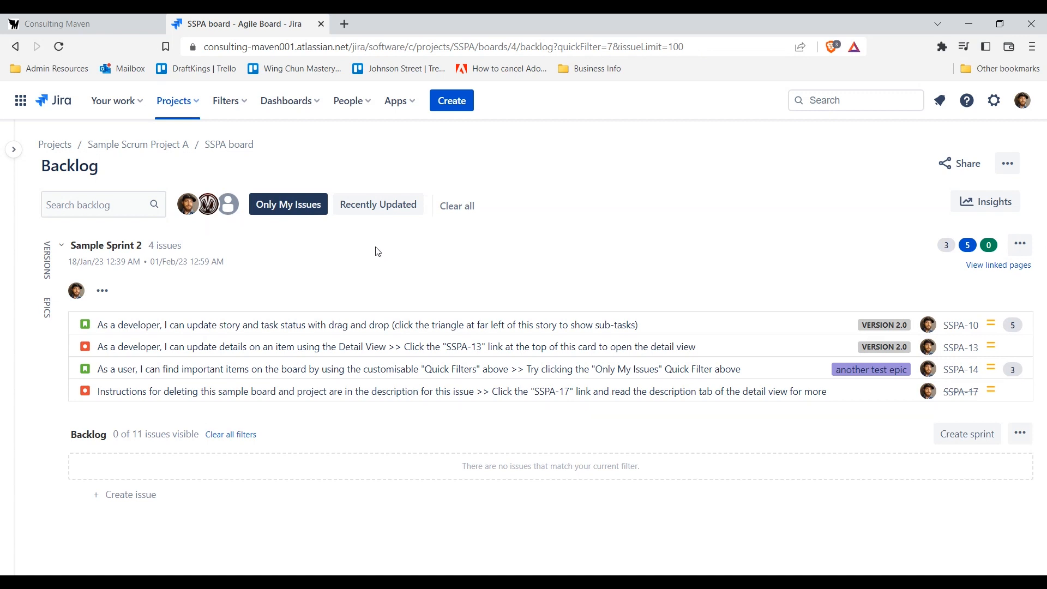
left_click(289, 206)
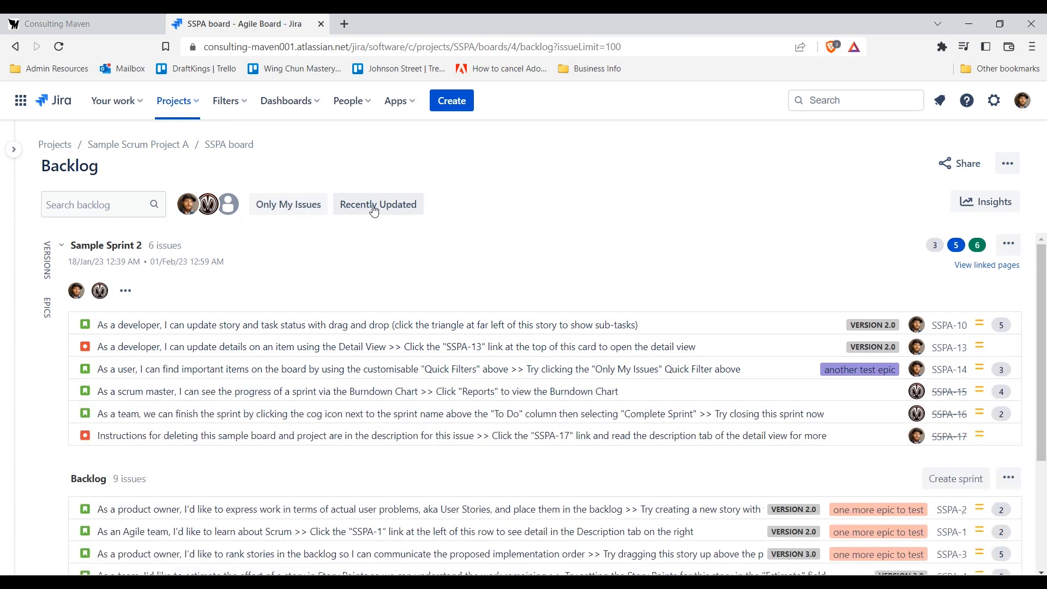
left_click(386, 209)
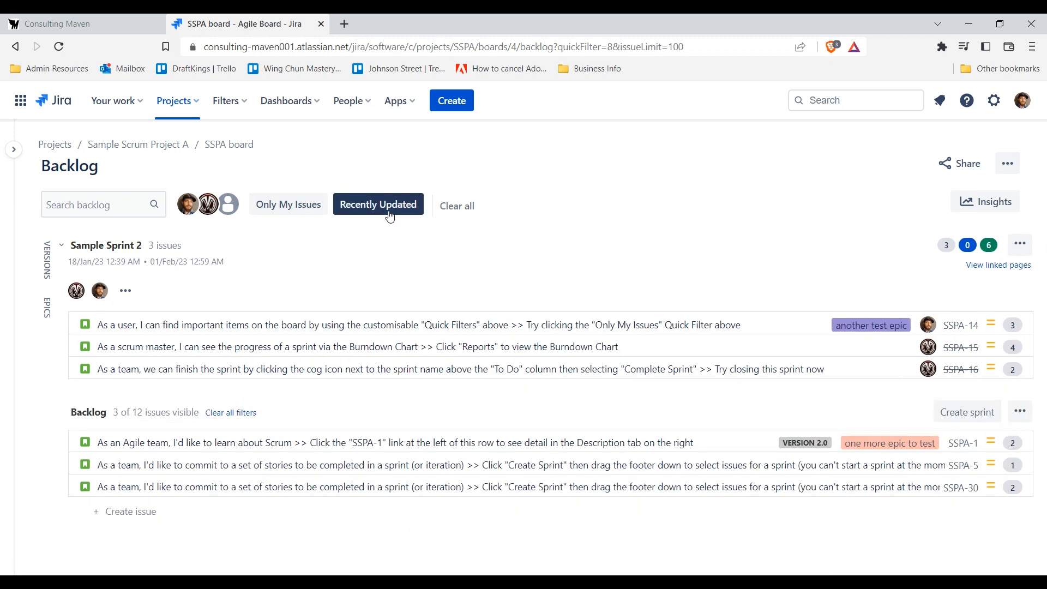
left_click(466, 208)
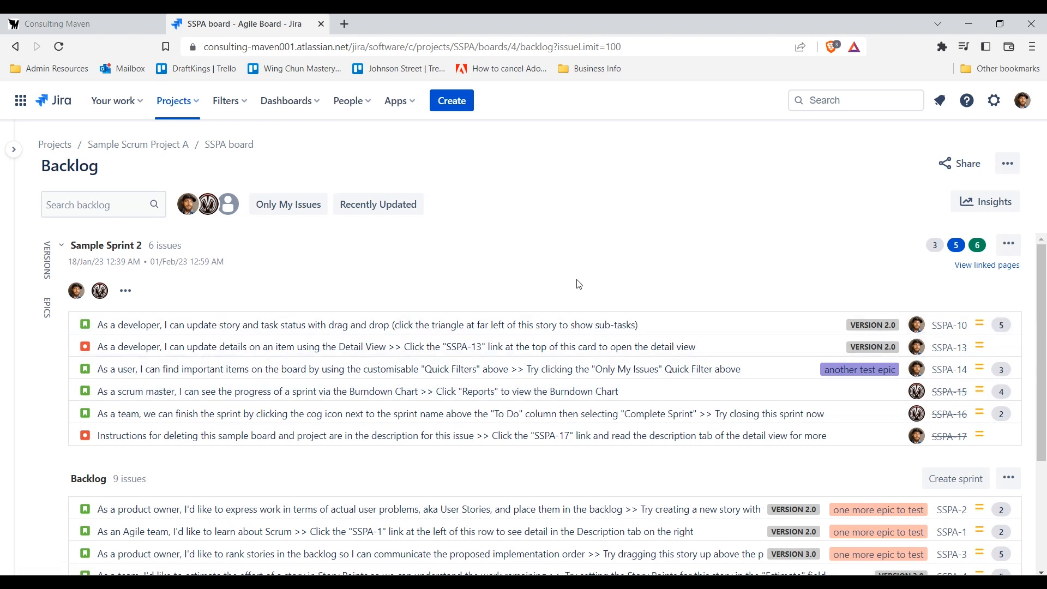
Inspect Sample Sprint 2's workload by assignee and its story points by status
mouse_move(76, 293)
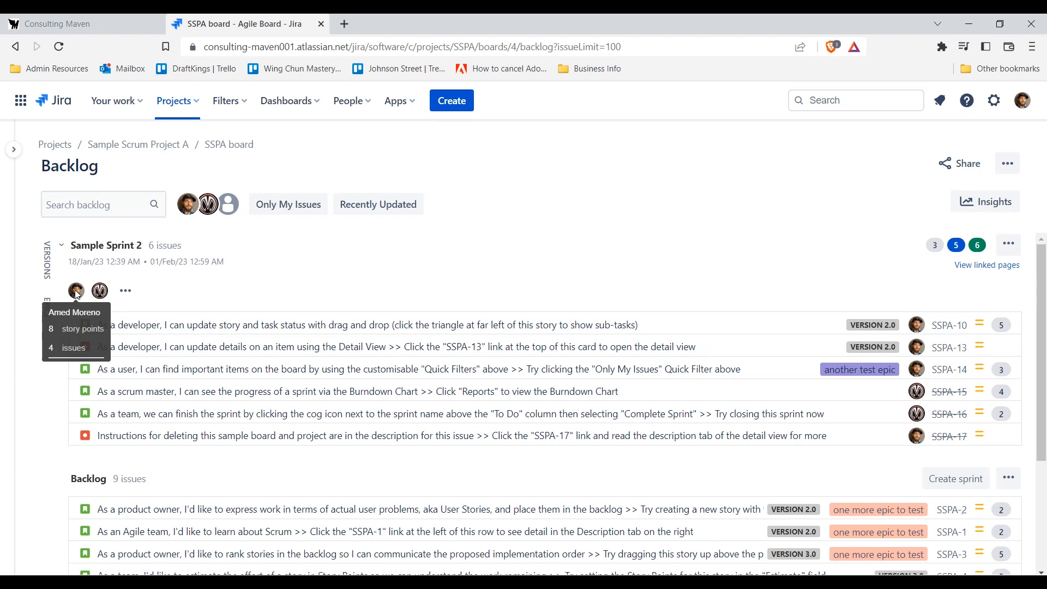
left_click(126, 292)
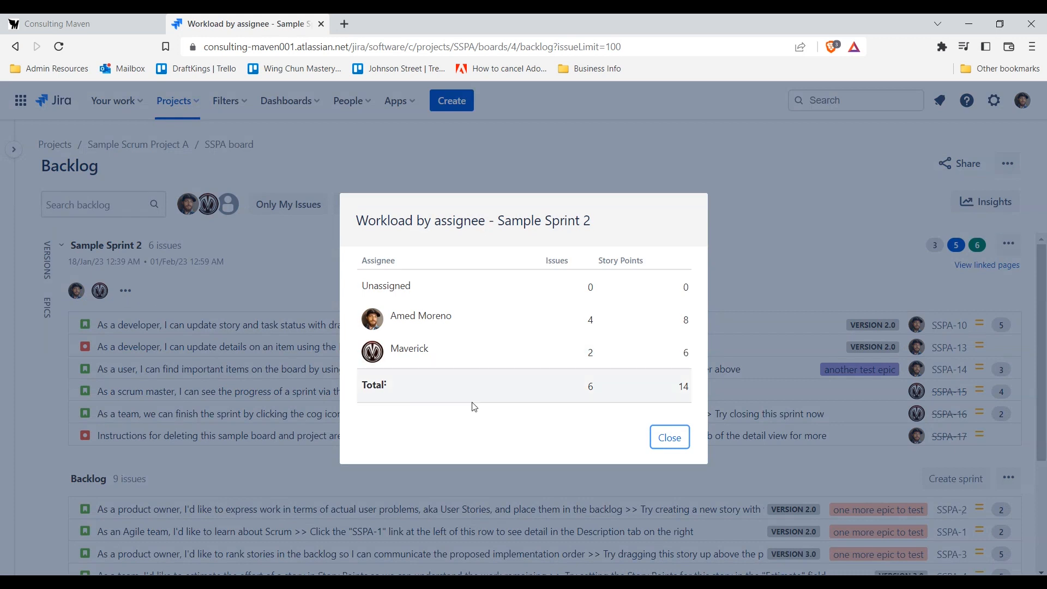
left_click(666, 439)
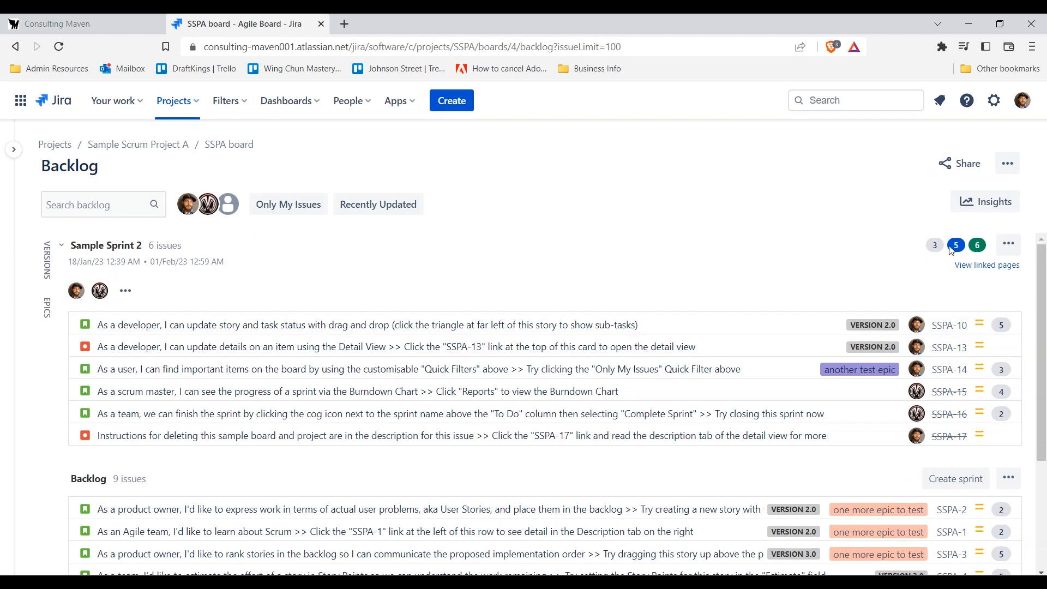
mouse_move(934, 250)
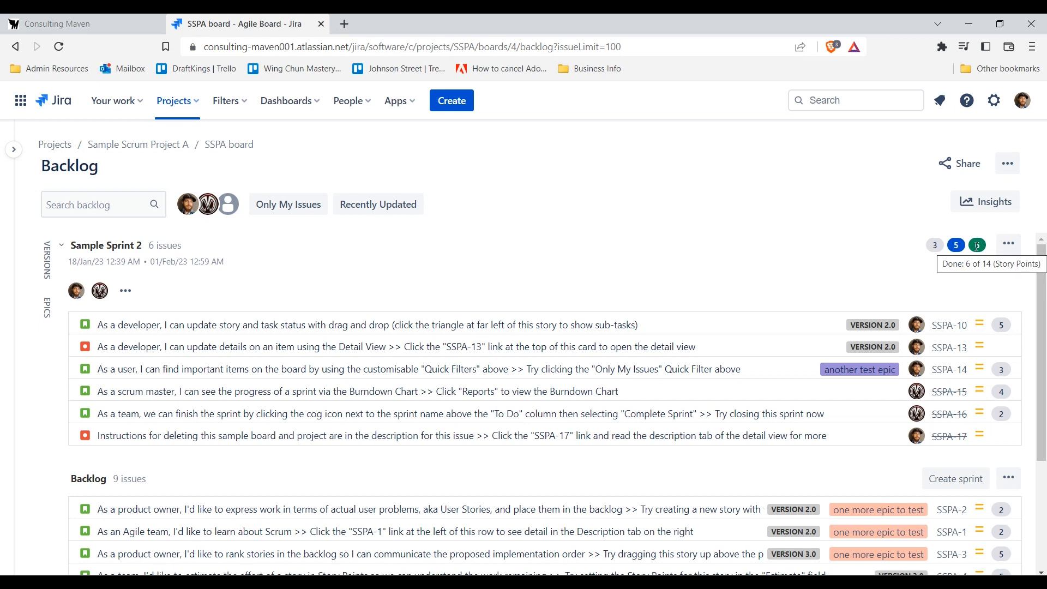
View the actions available for Sample Sprint 2 without choosing one
left_click(1011, 254)
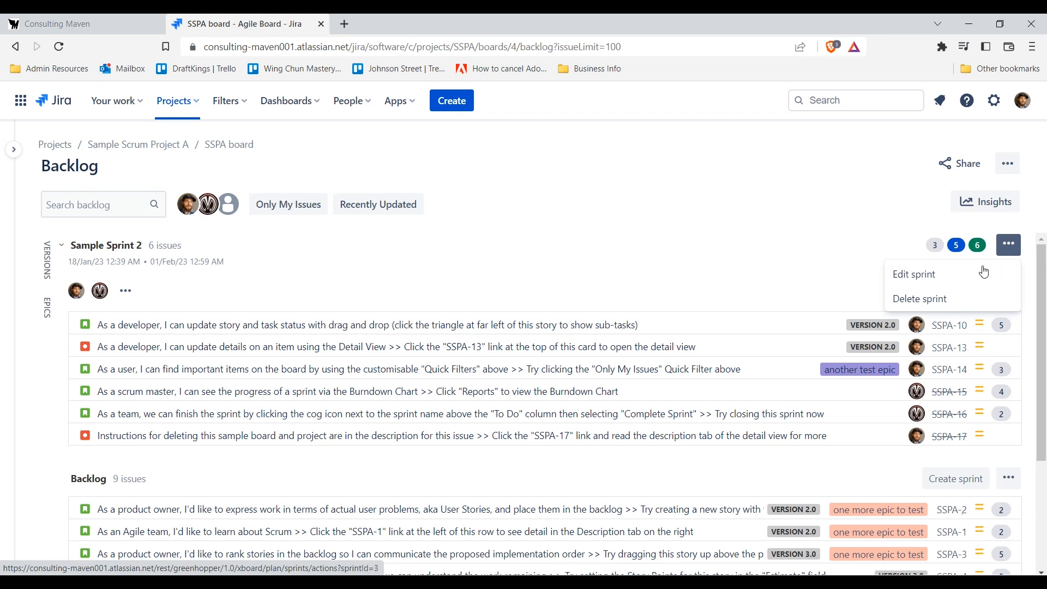
left_click(777, 246)
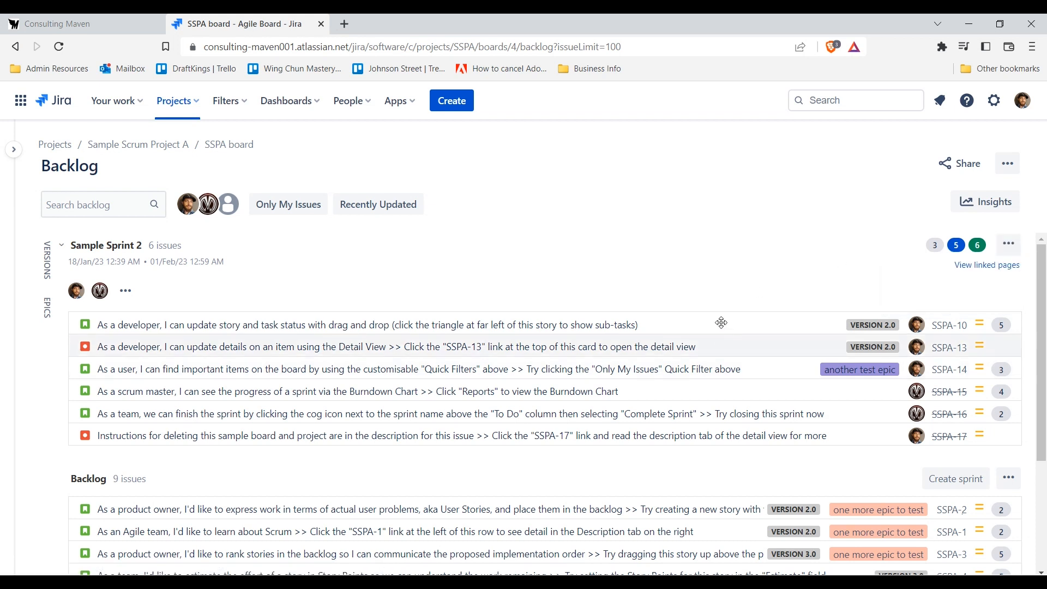
left_click(1014, 252)
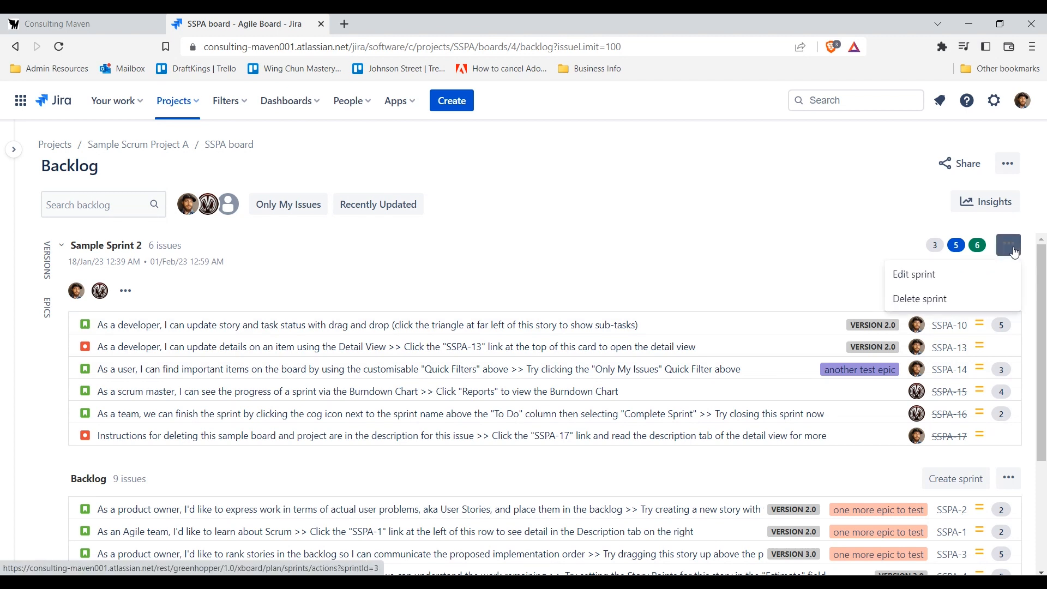
left_click(1013, 251)
Create a new sprint from the Backlog section
scroll(732, 305, "down", 3)
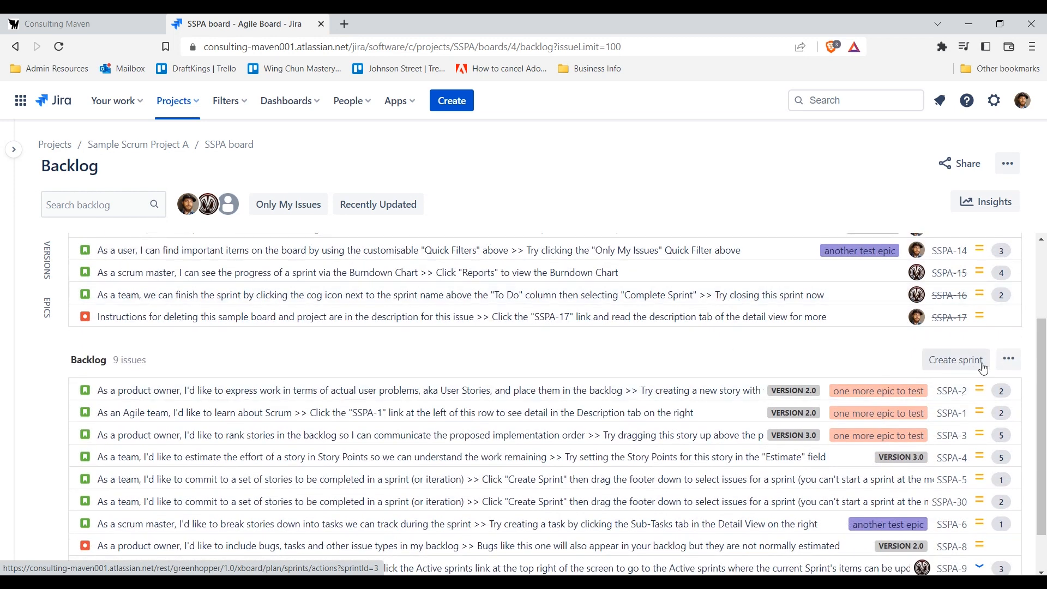
left_click(1008, 365)
left_click(1007, 366)
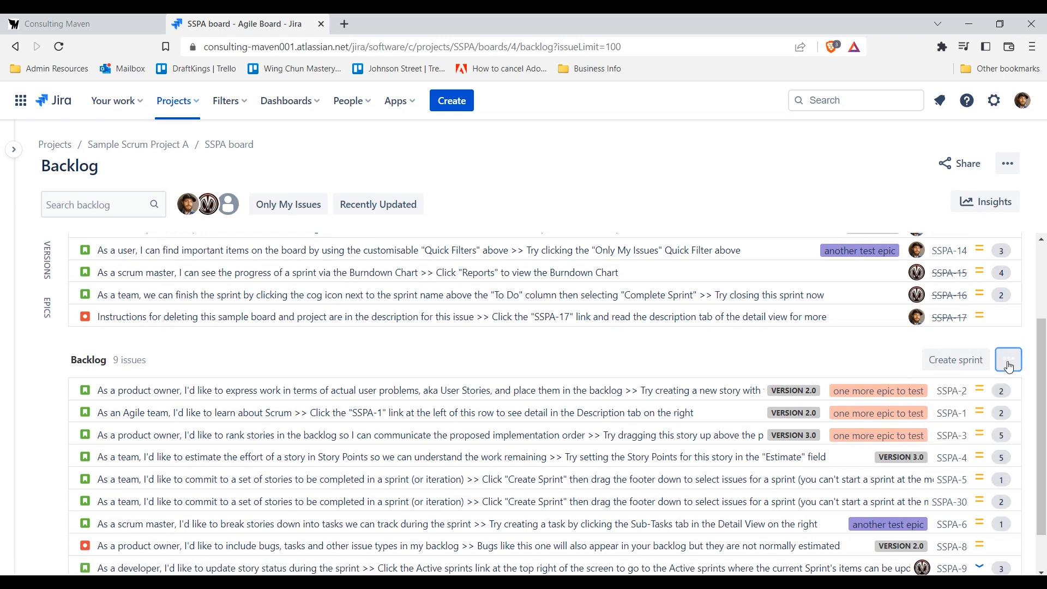
left_click(955, 360)
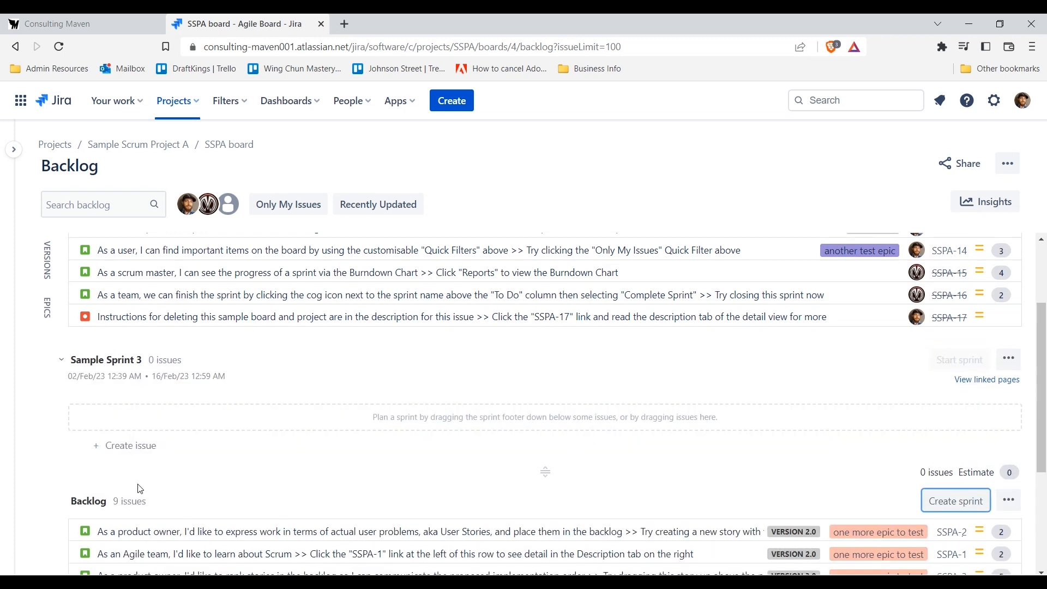
Examine where the new empty sprint sits between Sample Sprint 2 and the backlog issues
scroll(269, 437, "up", 3)
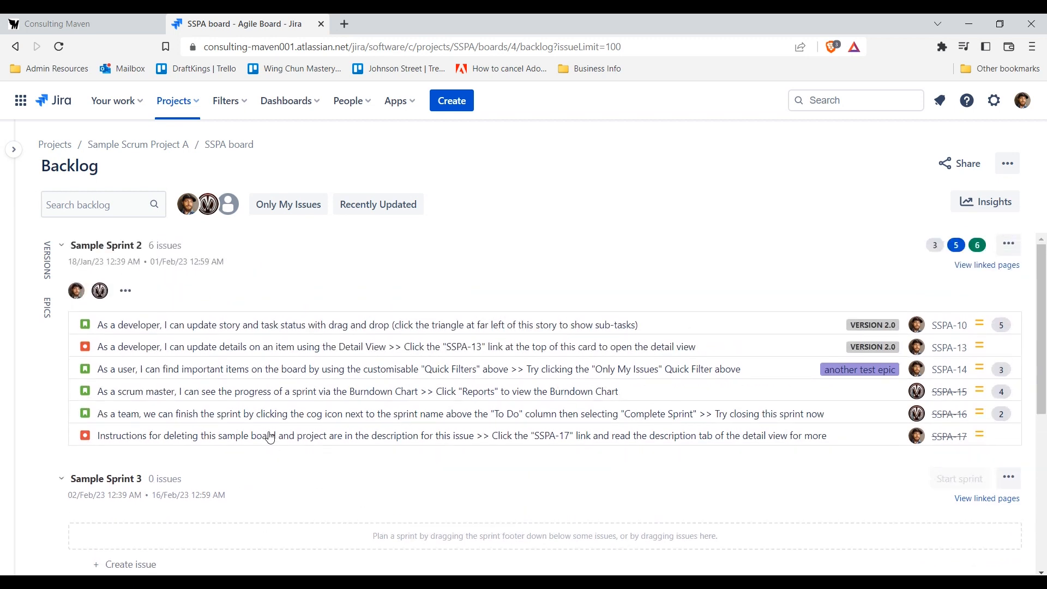
scroll(269, 437, "down", 1)
scroll(269, 437, "down", 1)
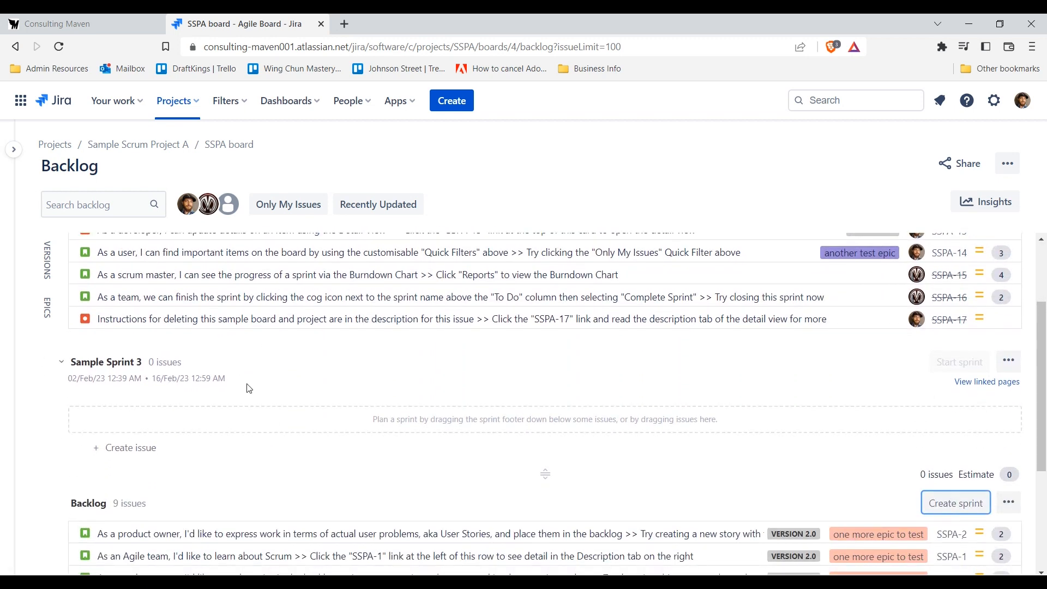
scroll(271, 389, "up", 1)
scroll(271, 389, "down", 2)
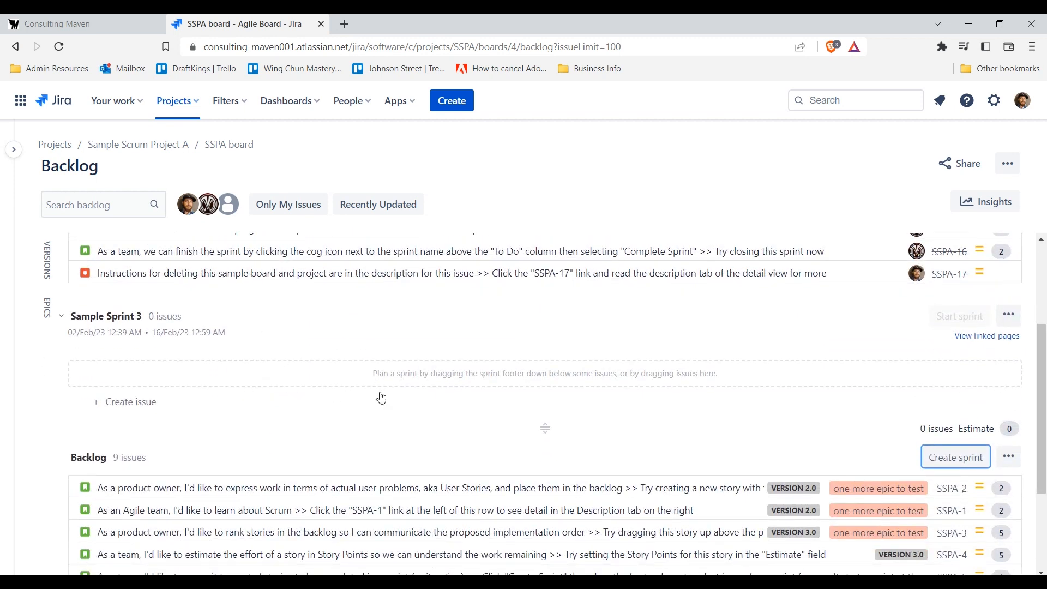
scroll(378, 408, "down", 1)
scroll(378, 408, "down", 1)
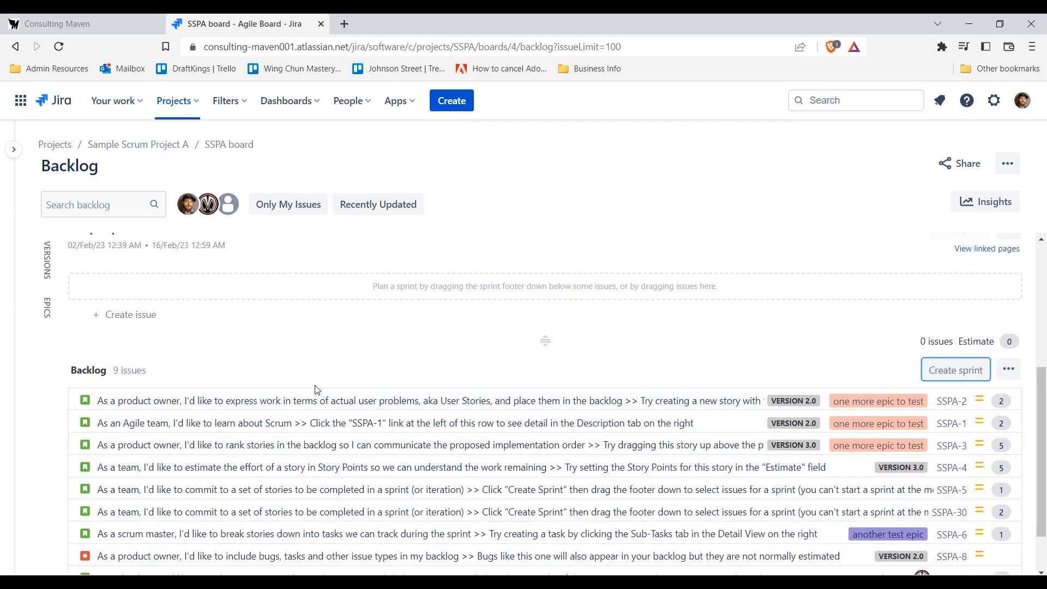
scroll(317, 389, "up", 4)
scroll(277, 362, "down", 3)
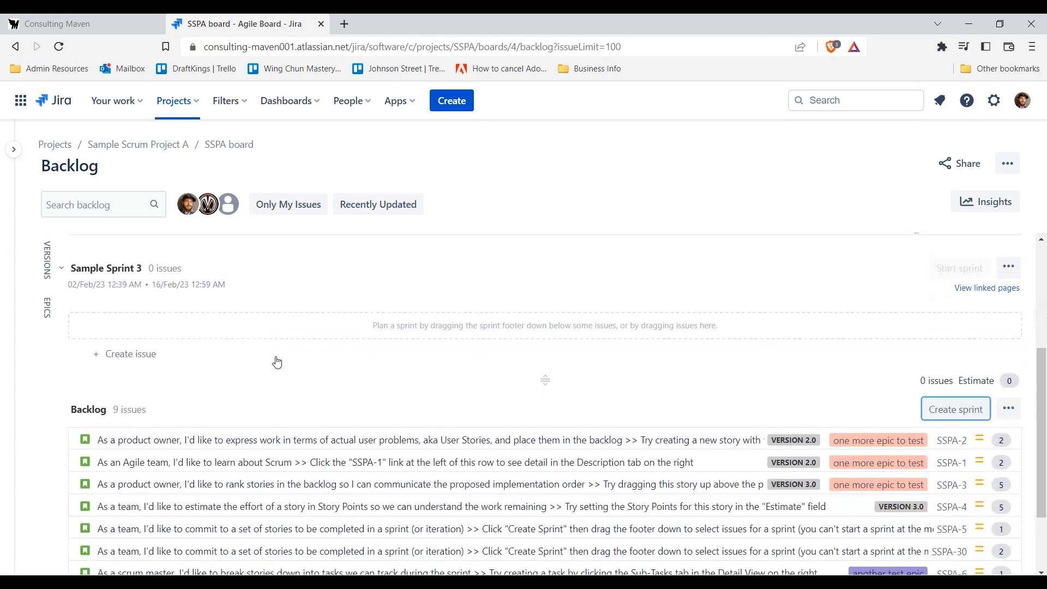
Create another sprint from the Backlog section and move it up above Sample Sprint 3
left_click(961, 402)
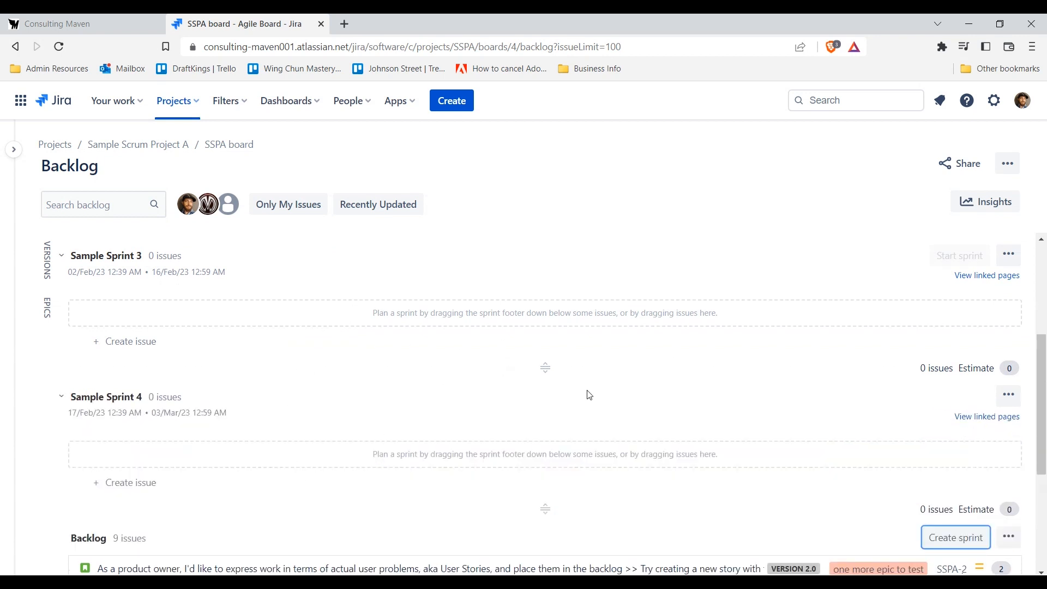
left_click(1009, 397)
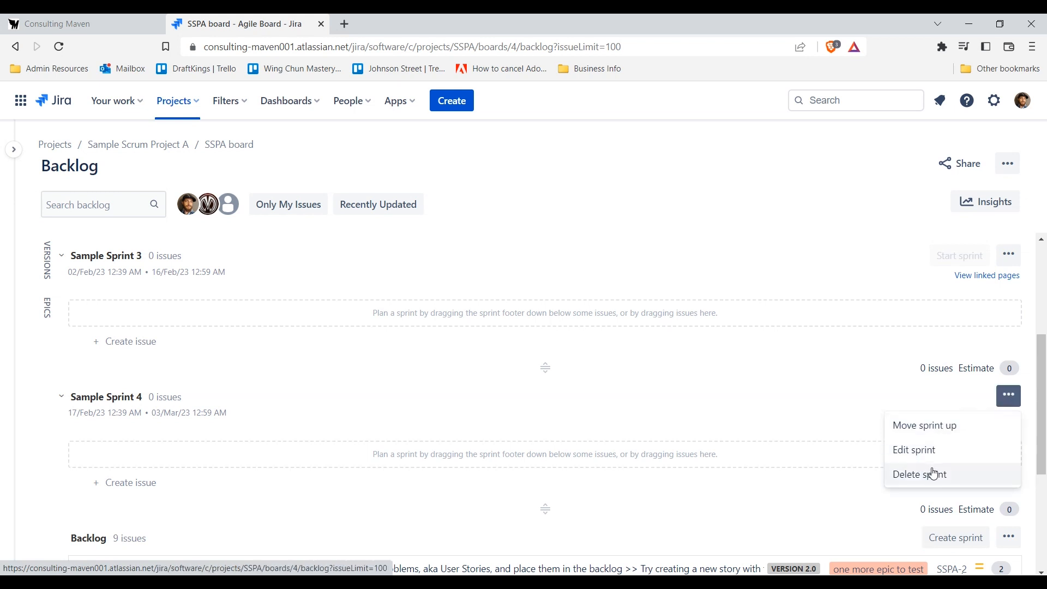
left_click(921, 426)
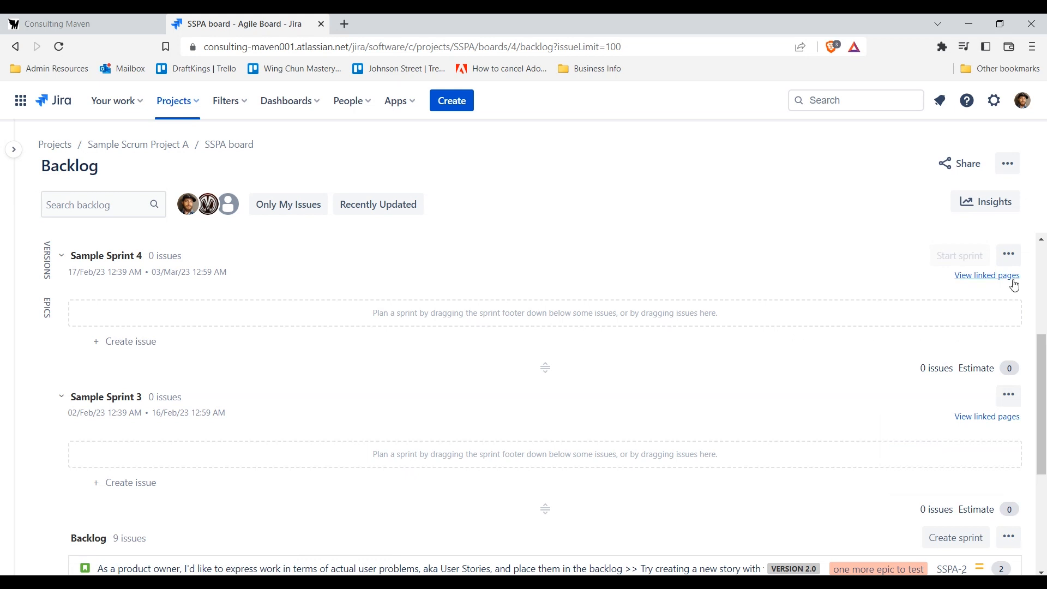
Move Sample Sprint 4 back down below Sample Sprint 3
left_click(1008, 261)
left_click(1008, 261)
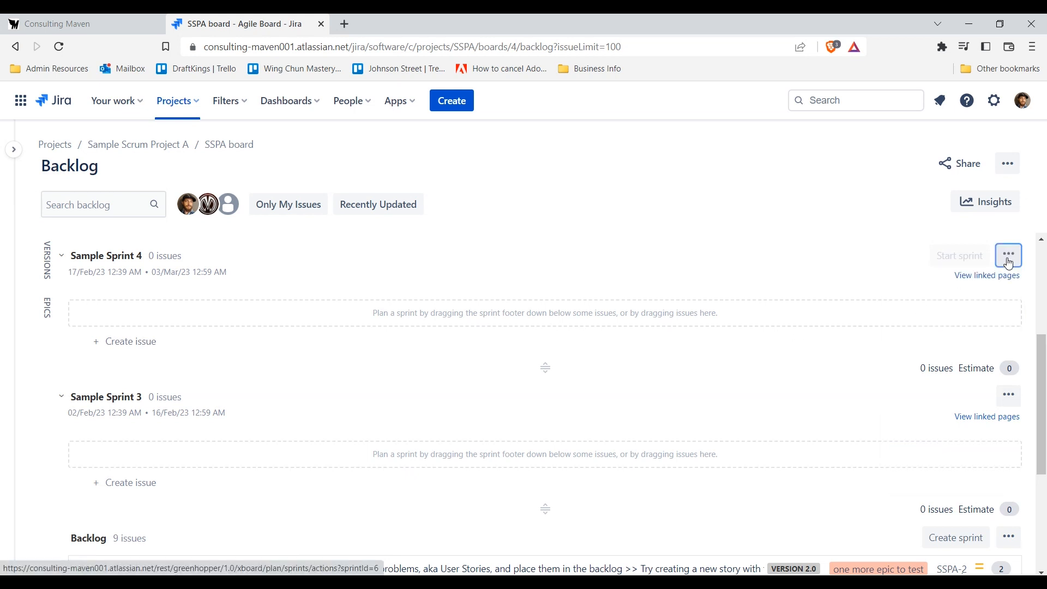
left_click(1007, 260)
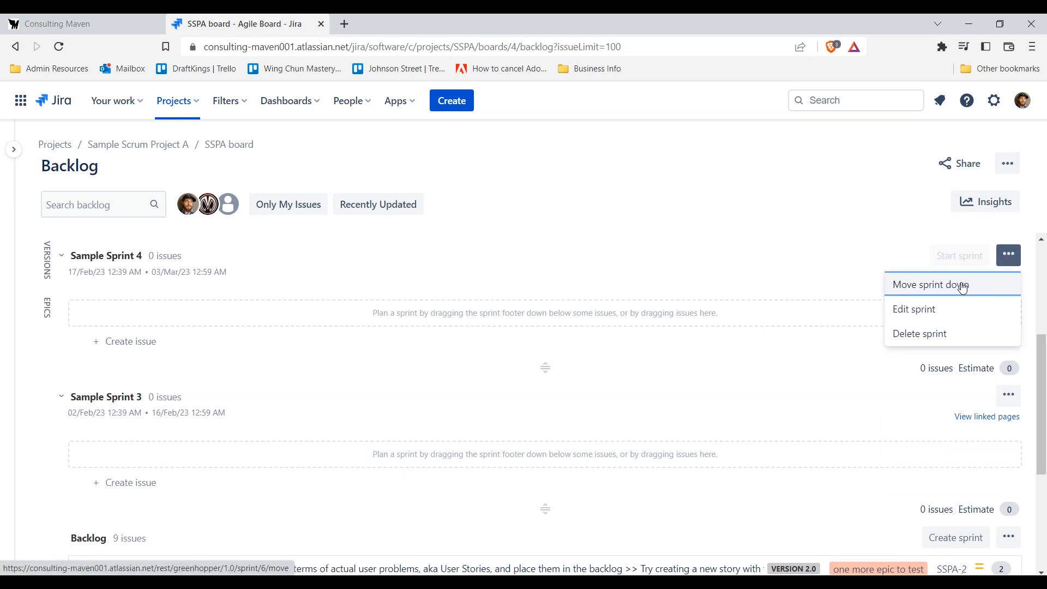
left_click(964, 286)
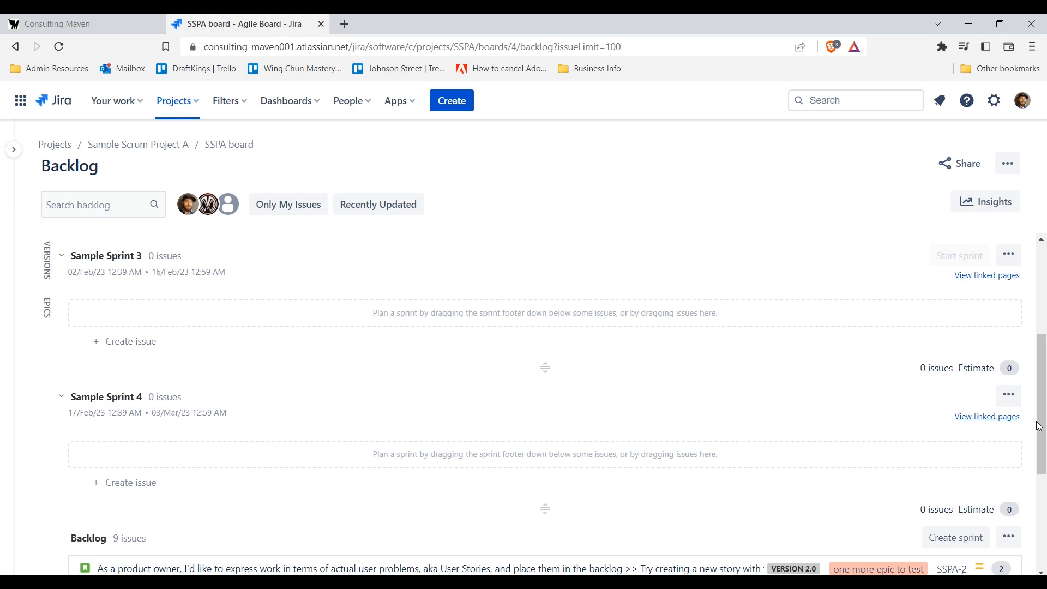
Delete Sample Sprint 4 from the backlog
left_click(1008, 394)
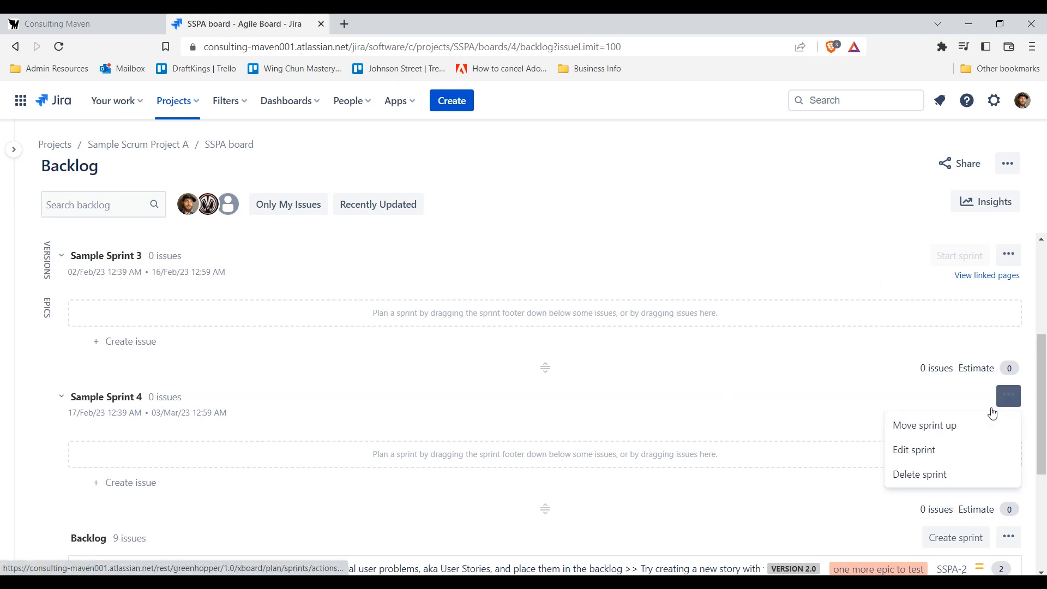
left_click(921, 473)
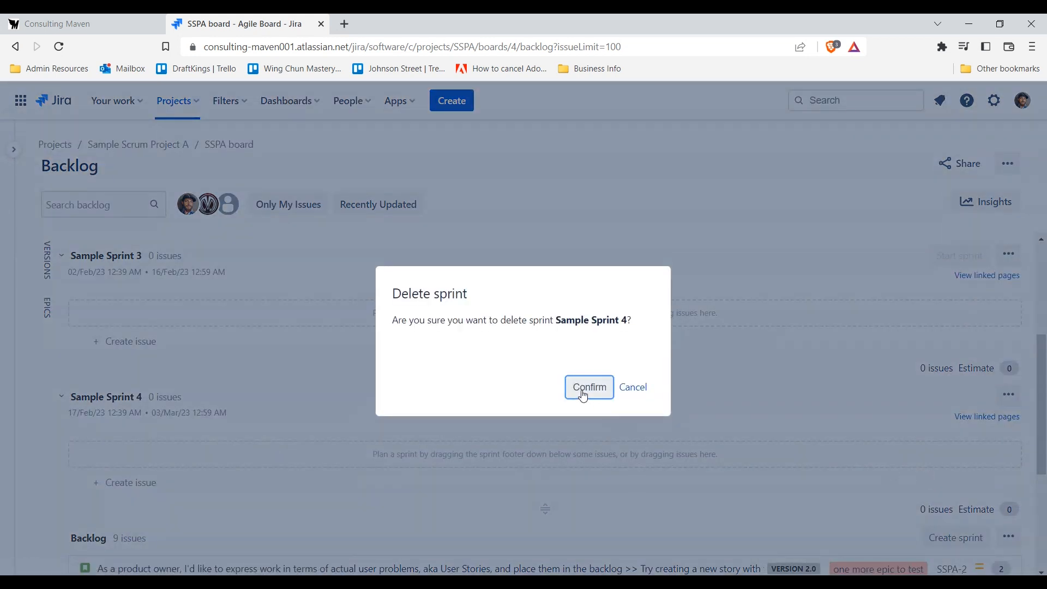
left_click(581, 392)
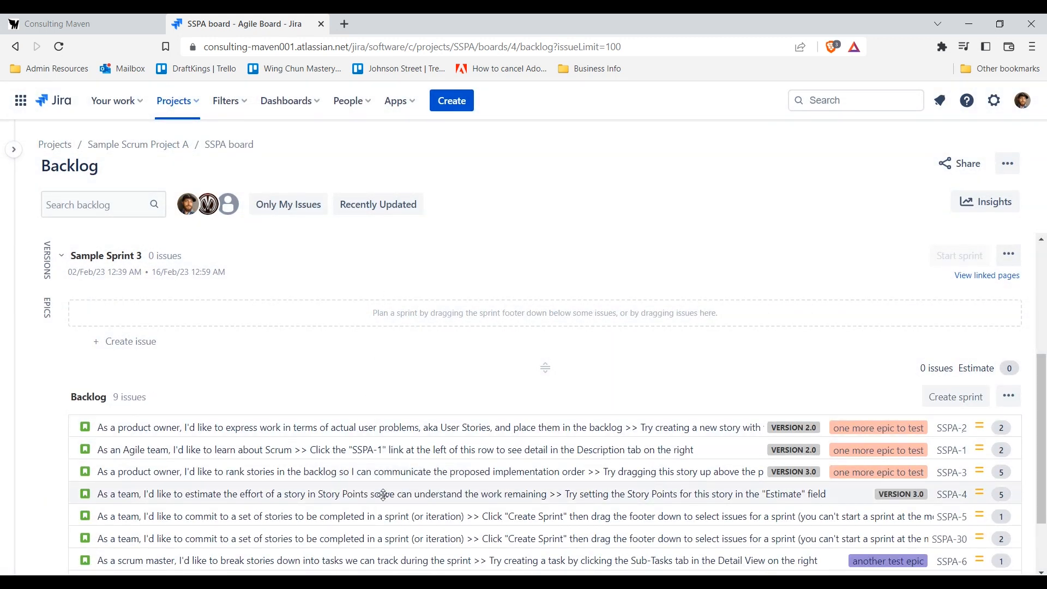
Move the backlog issues SSPA-5 and SSPA-30 into Sample Sprint 3
left_click_drag(383, 515, 376, 312)
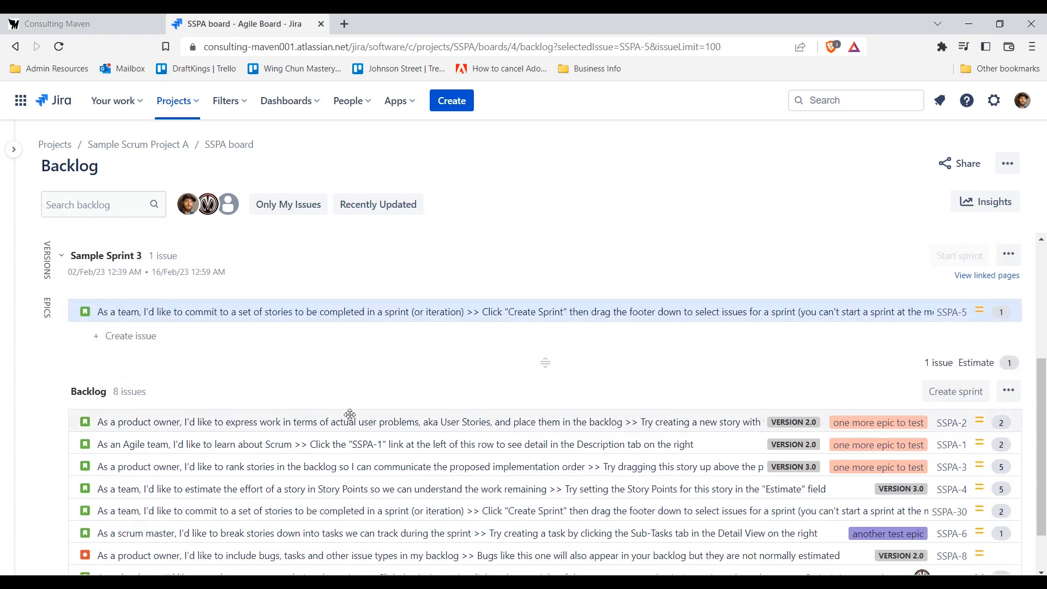
right_click(345, 512)
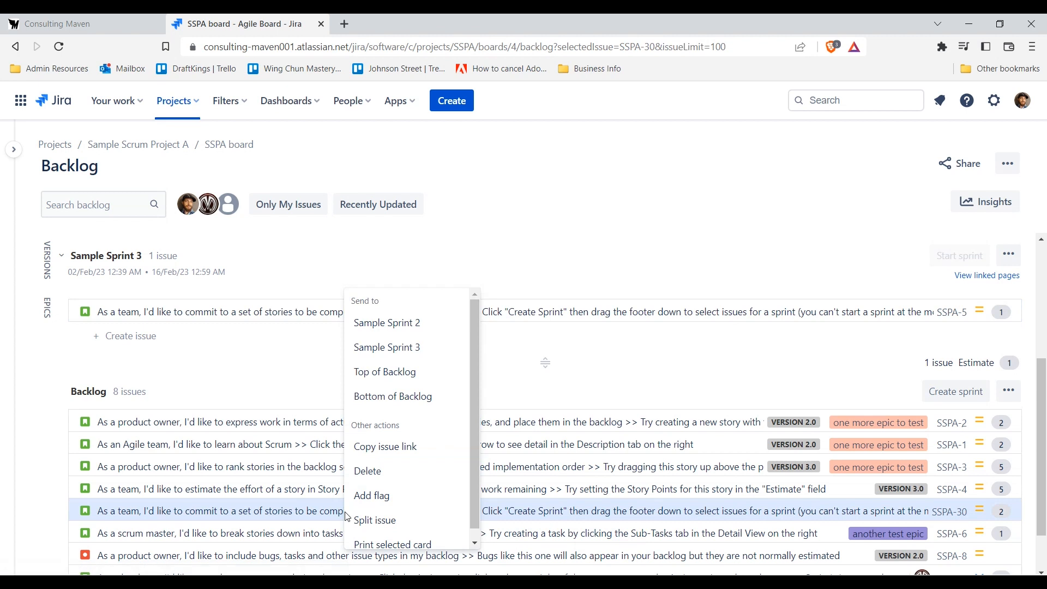
left_click(422, 351)
Send issue SSPA-1 to the top of the backlog and after that to the bottom of the backlog
left_click(408, 467)
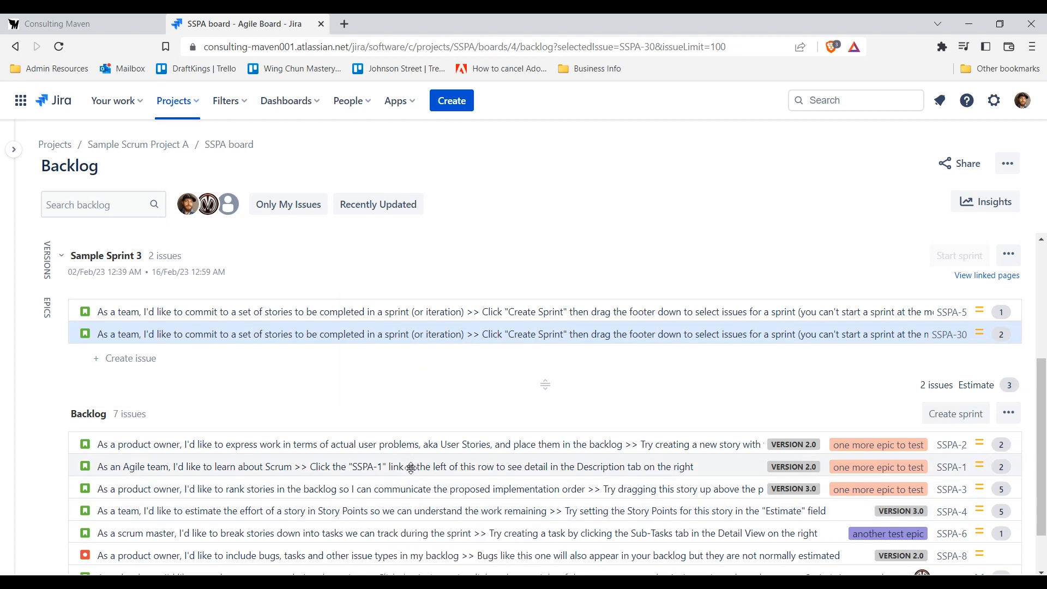
right_click(409, 467)
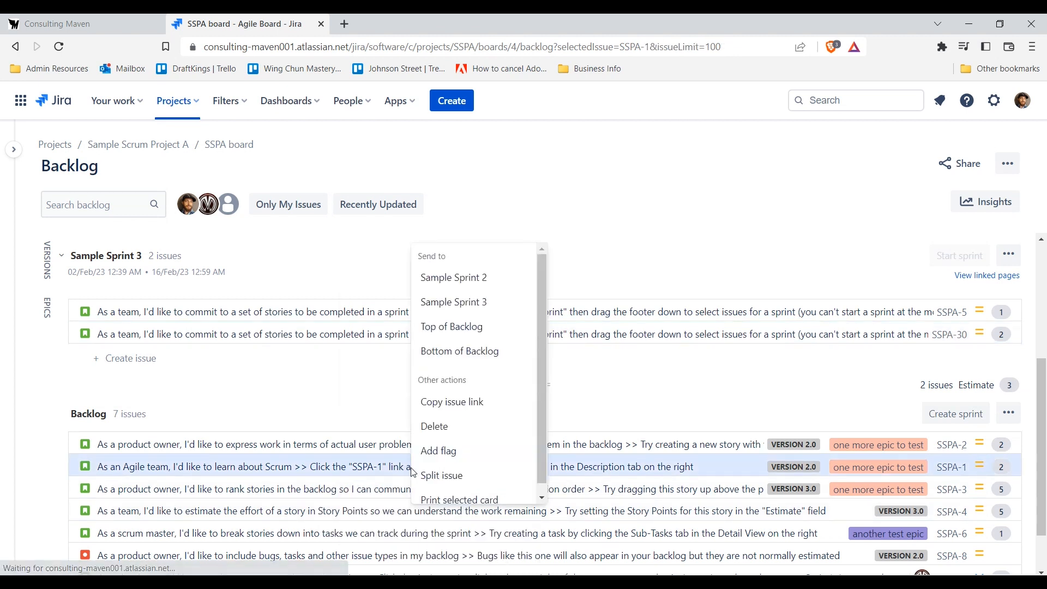
left_click(468, 326)
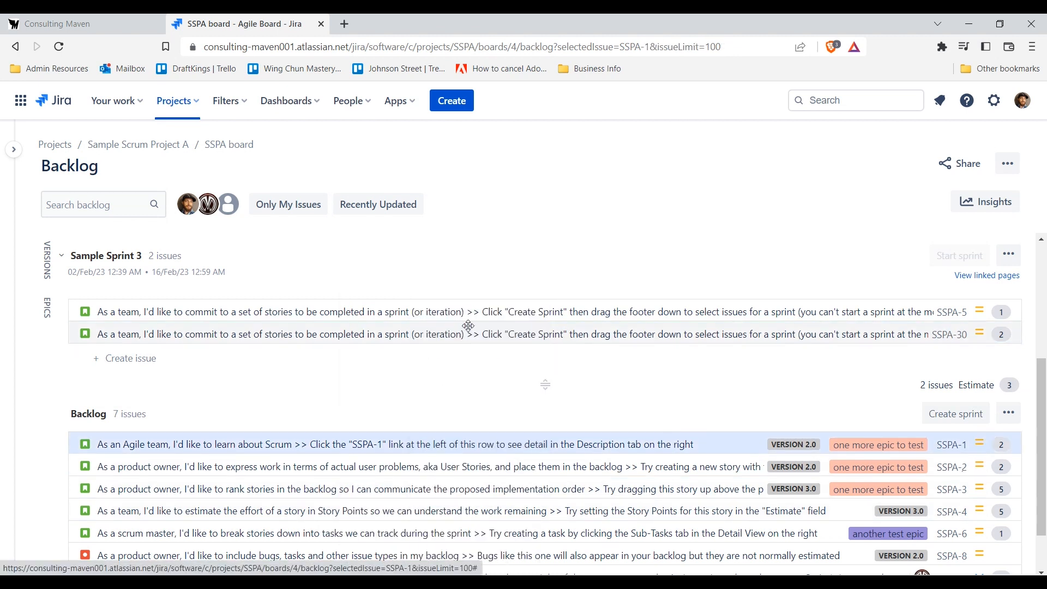
right_click(361, 436)
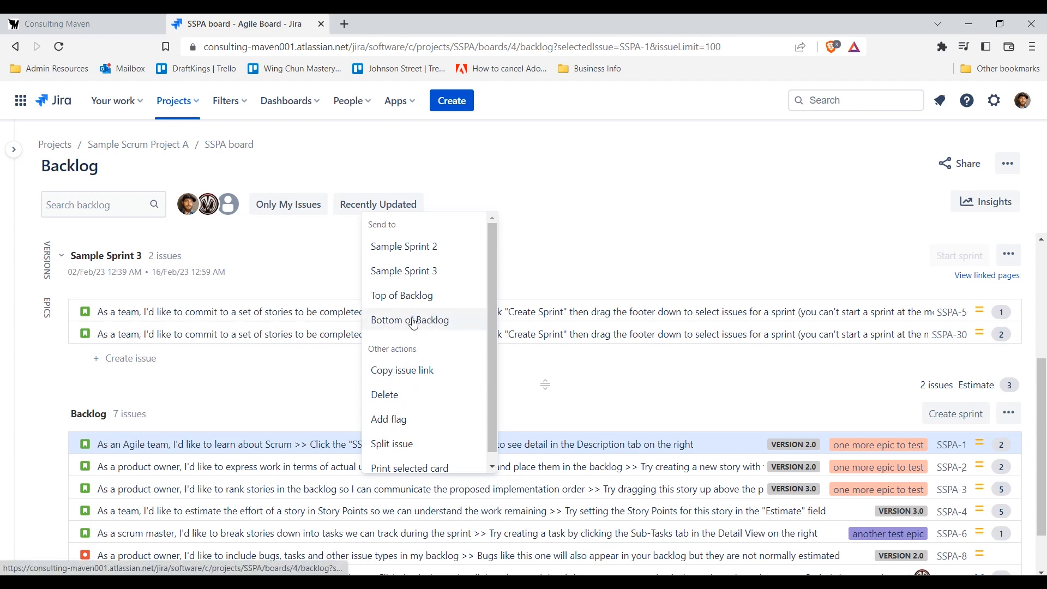
left_click(396, 319)
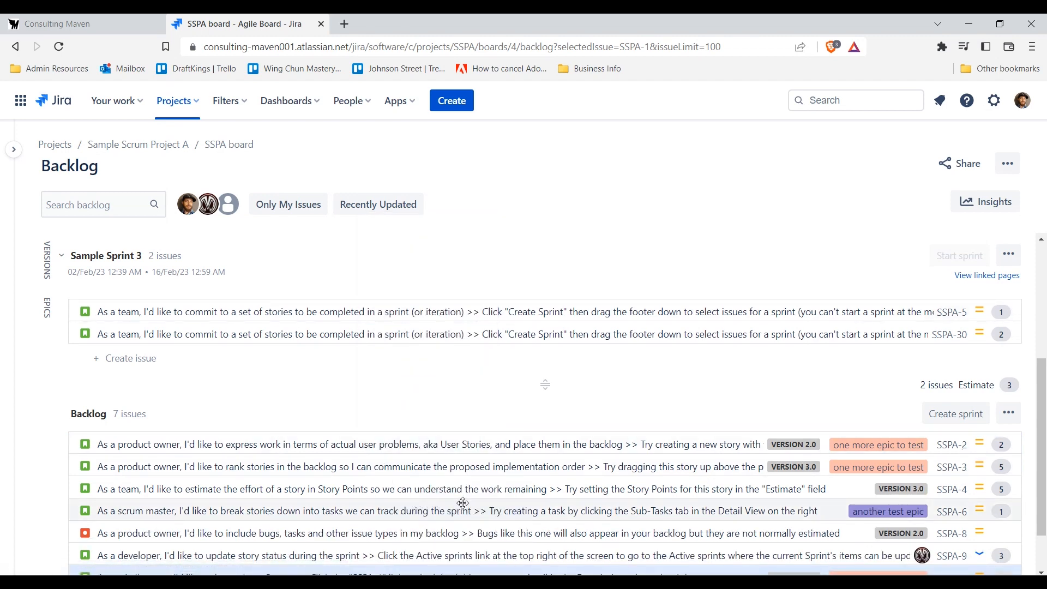
Split bug SSPA-8 in the backlog, giving the second issue the summary "test split issue"
scroll(462, 502, "down", 2)
right_click(439, 473)
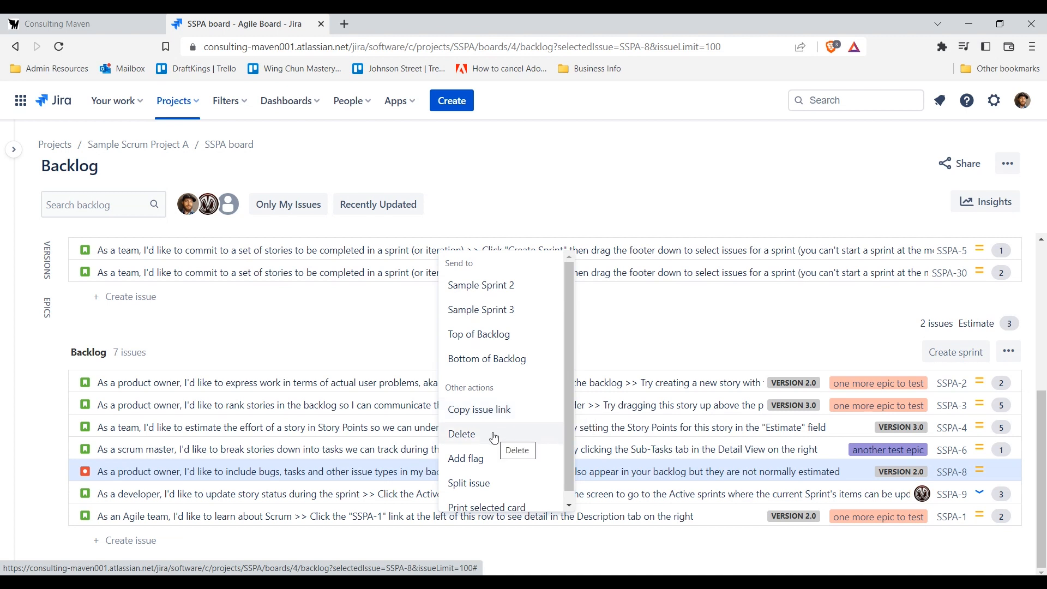
scroll(495, 436, "down", 1)
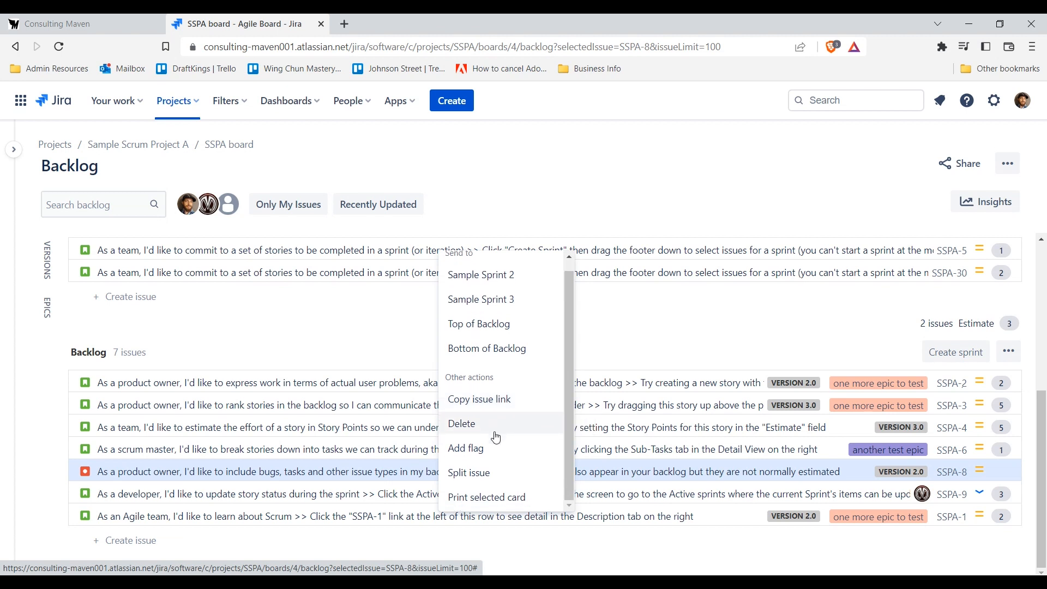
left_click(496, 472)
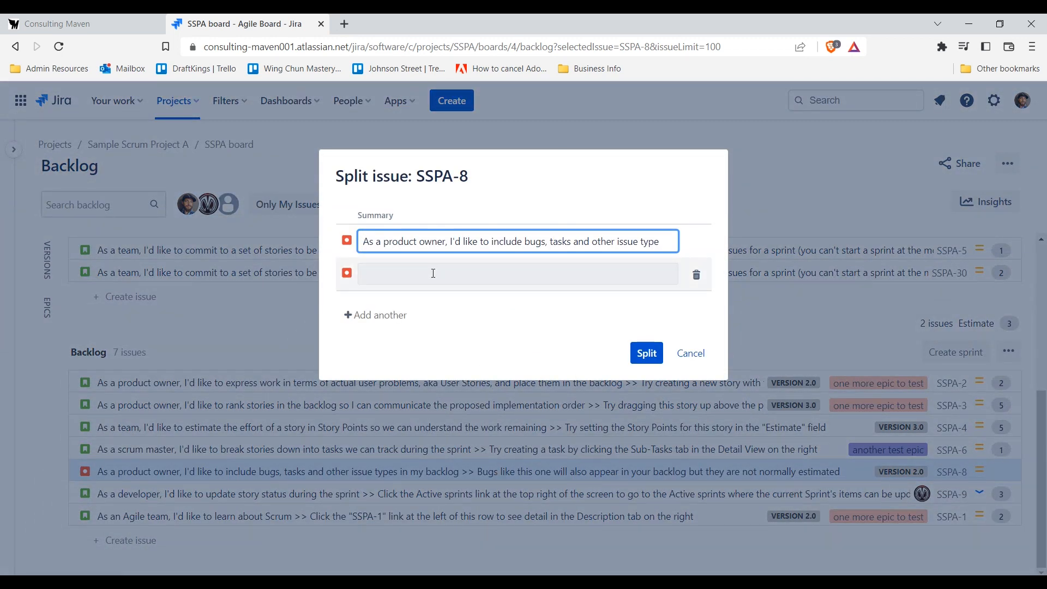
left_click(433, 273)
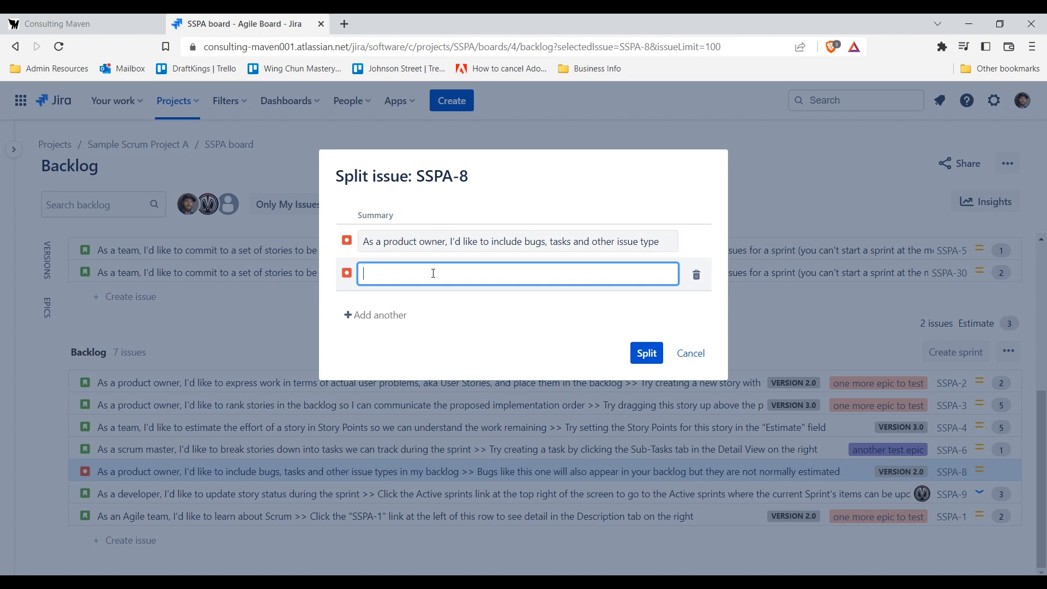
left_click(467, 241)
left_click(452, 273)
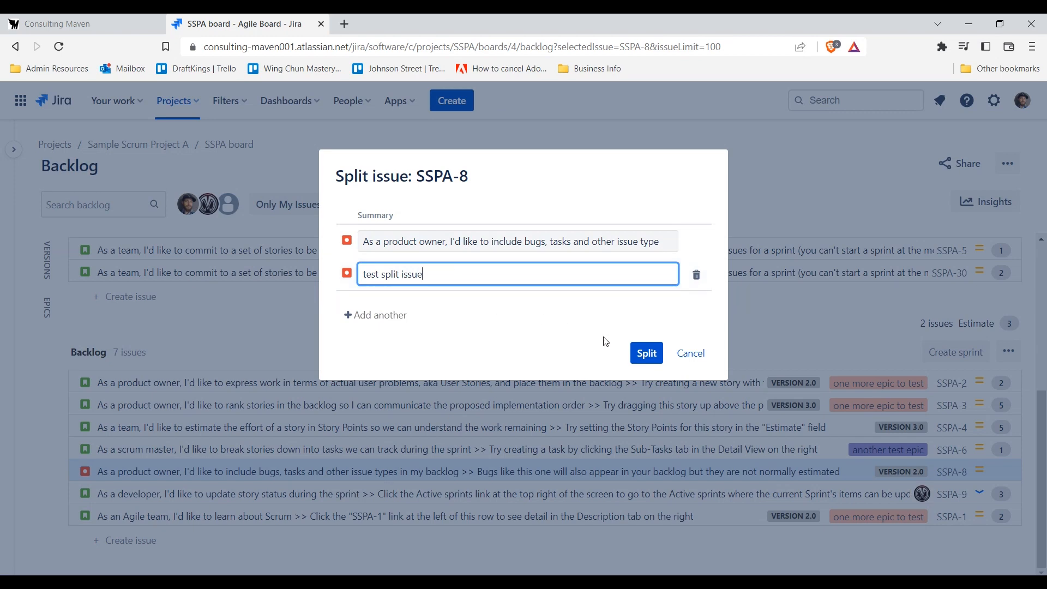
left_click(651, 354)
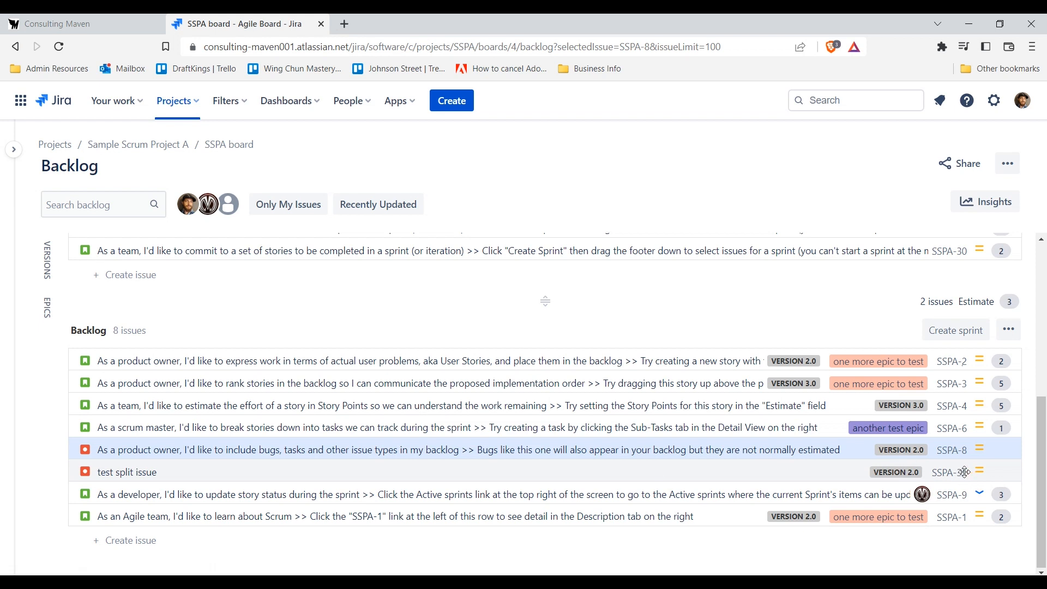
Compare the details and description of SSPA-8 with those of the split-off "test split issue"
left_click(314, 448)
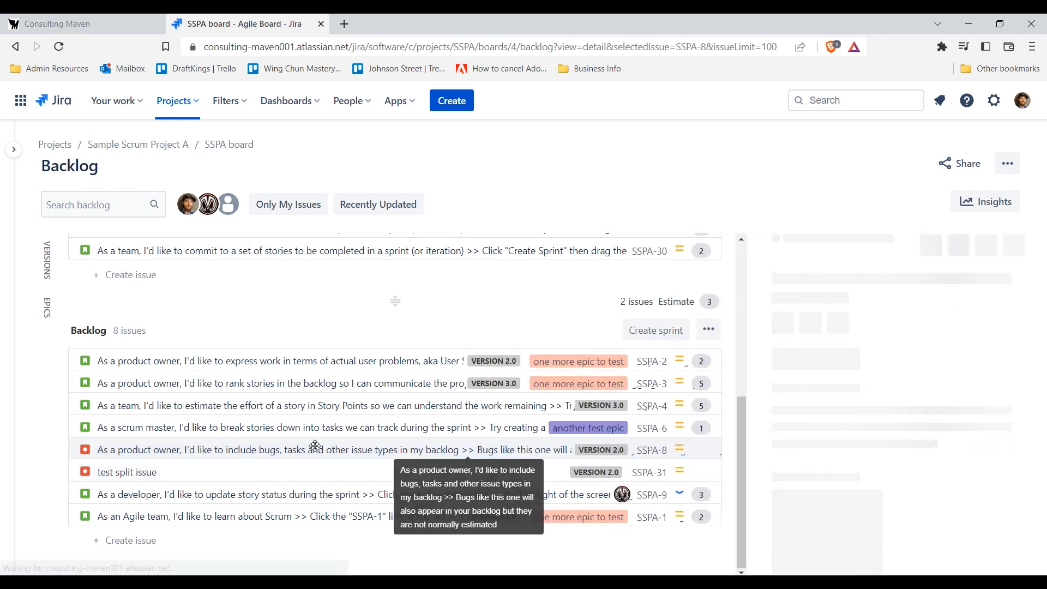
scroll(897, 445, "down", 3)
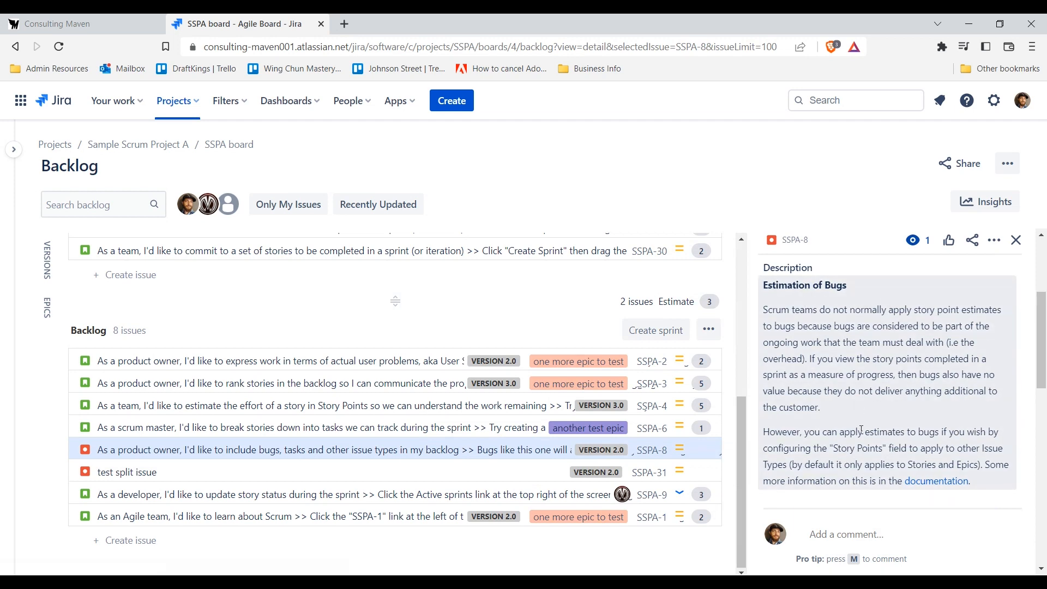
left_click(314, 467)
scroll(886, 414, "down", 5)
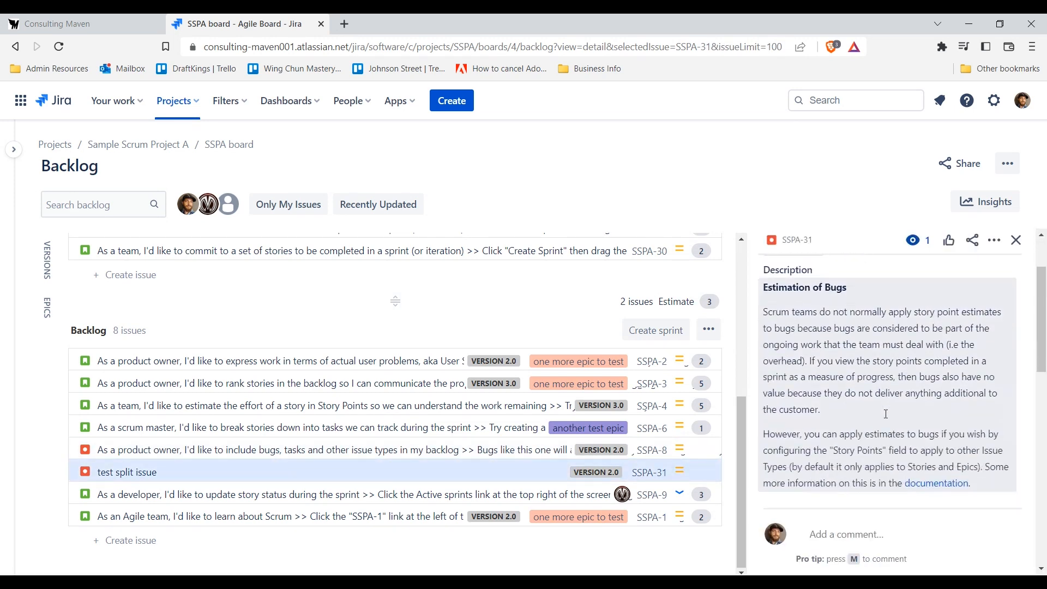
scroll(885, 414, "up", 5)
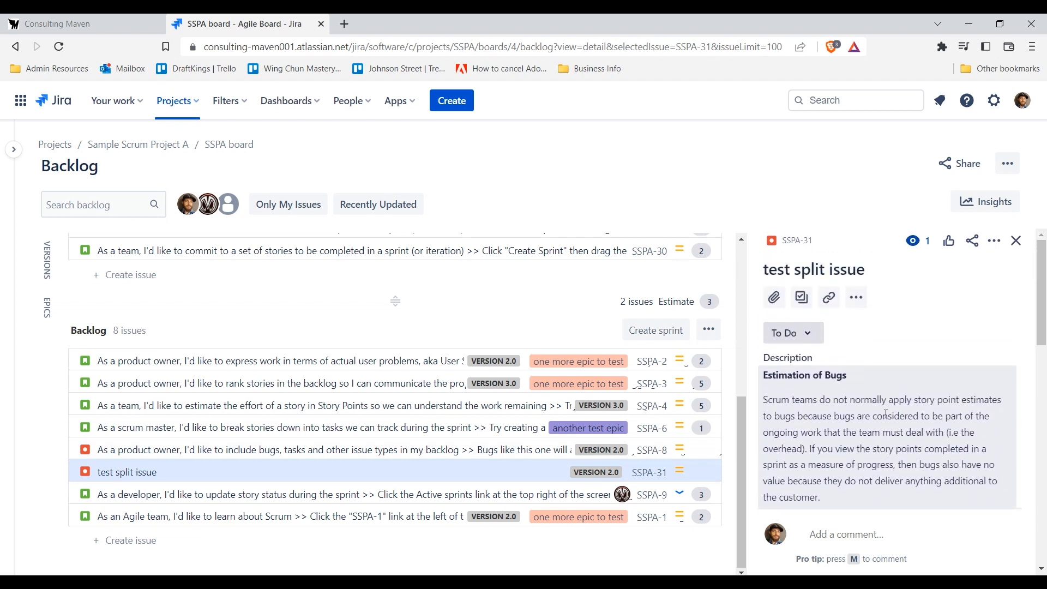
Set the status of backlog story SSPA-6 to In Progress, review its description and subtasks, and close its details
left_click(157, 429)
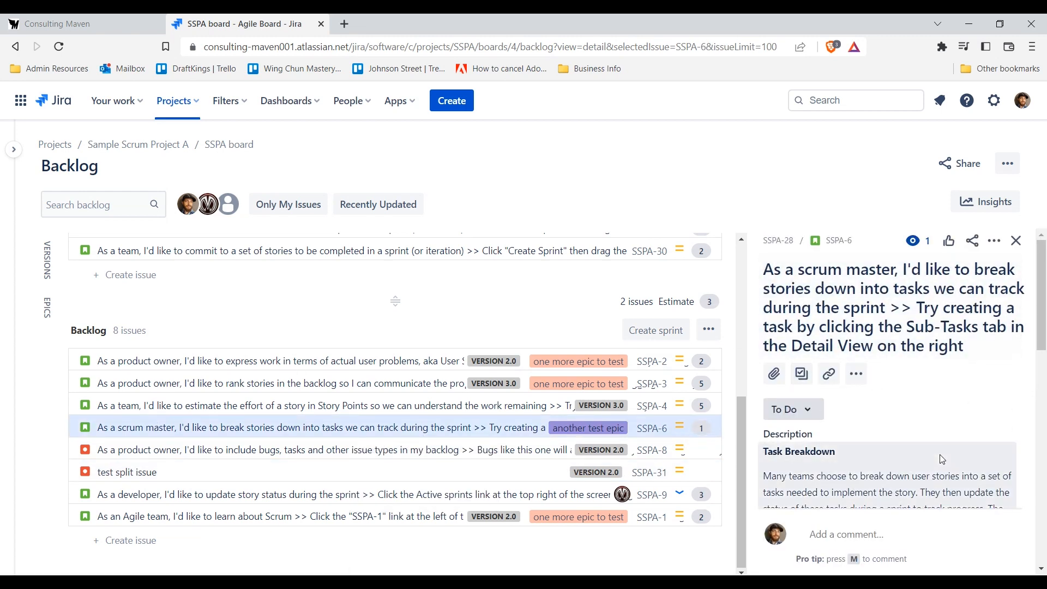
scroll(939, 458, "down", 5)
scroll(939, 458, "up", 4)
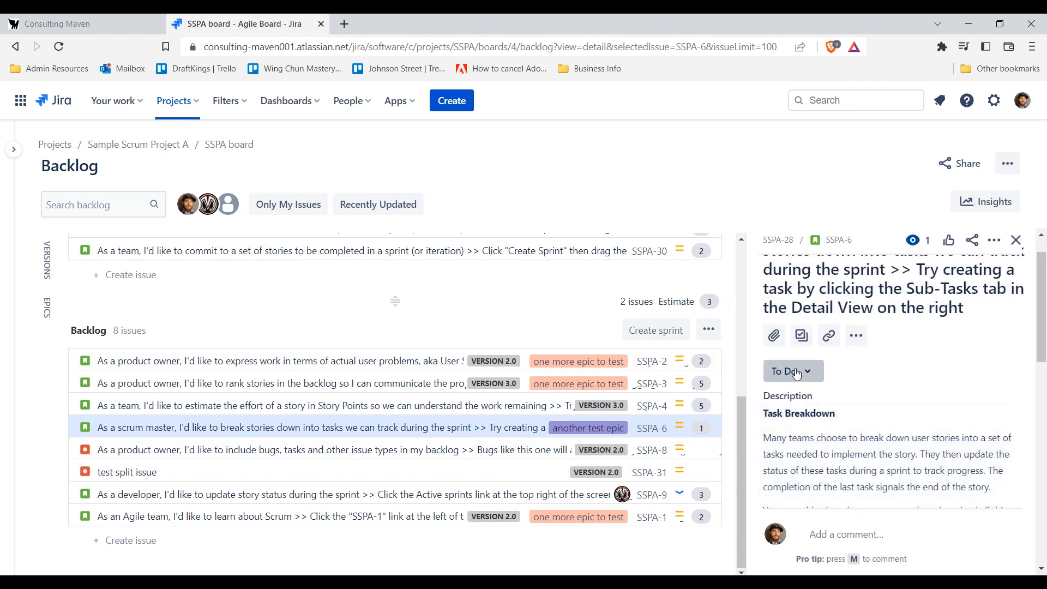
left_click(815, 372)
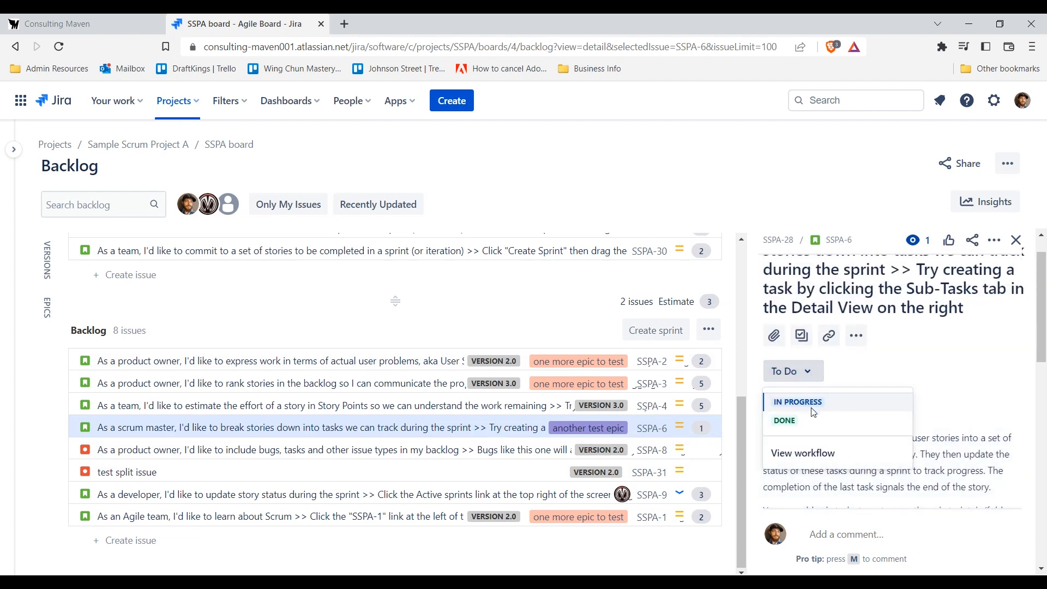
left_click(842, 403)
scroll(842, 412, "down", 3)
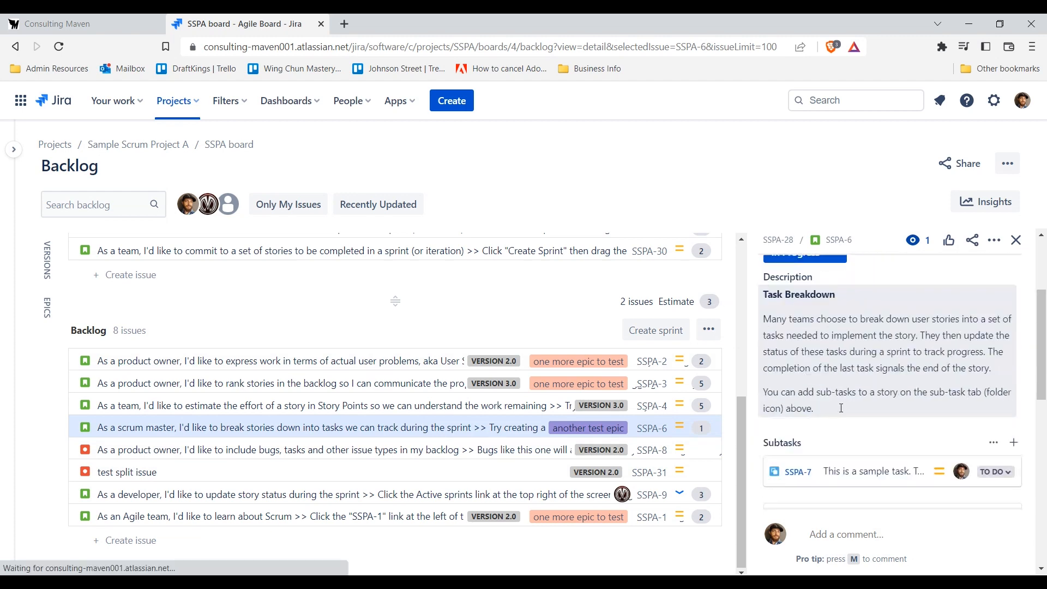
left_click(1017, 241)
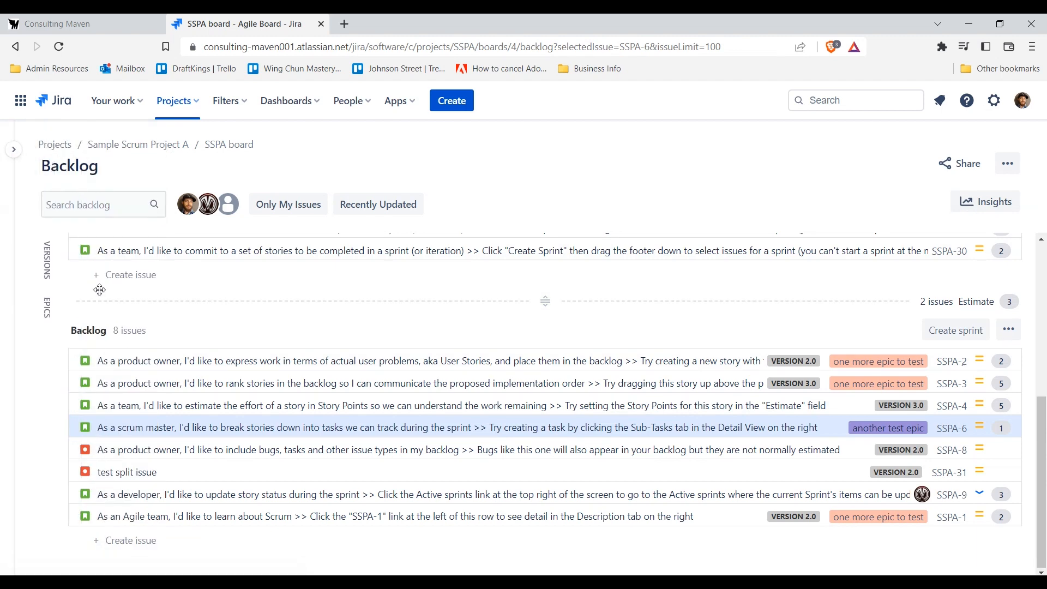
Show the versions beside the backlog, assign SSPA-5 from Sample Sprint 3 to Version 3.0, and expand that version's details
left_click(47, 261)
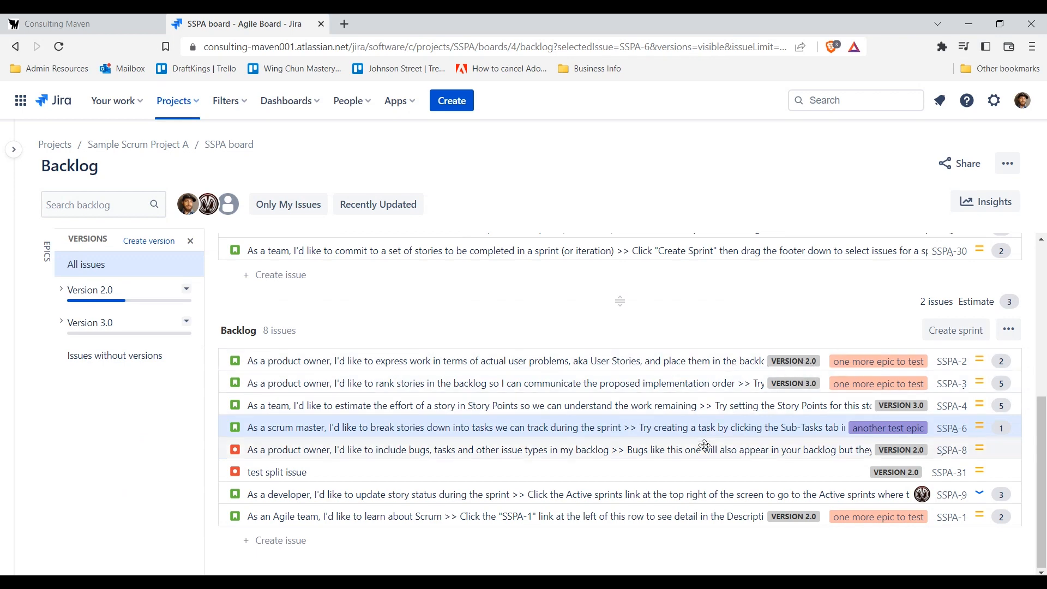
scroll(534, 406, "up", 3)
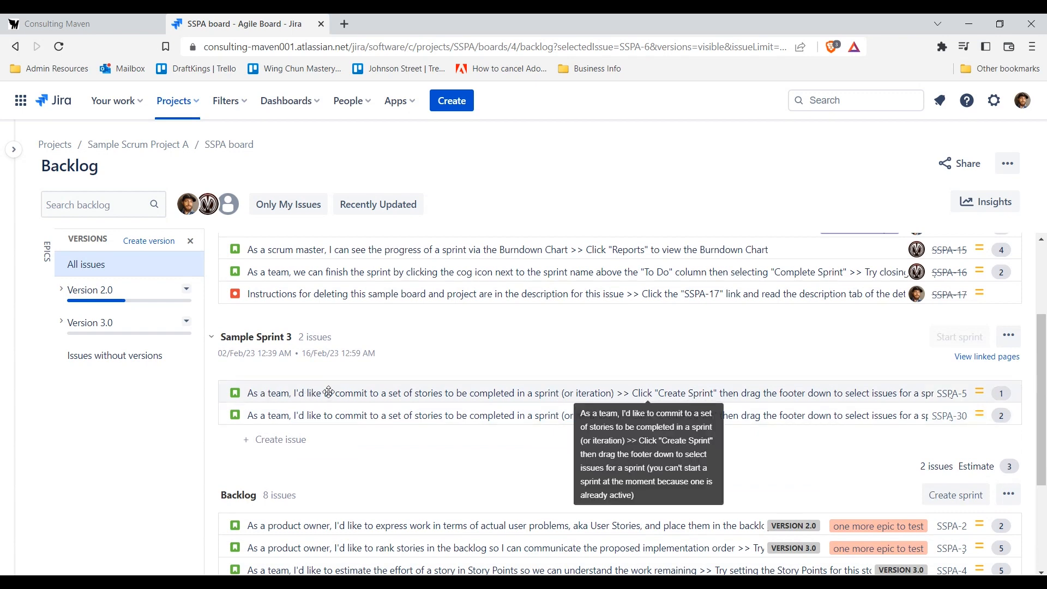
left_click_drag(328, 392, 125, 333)
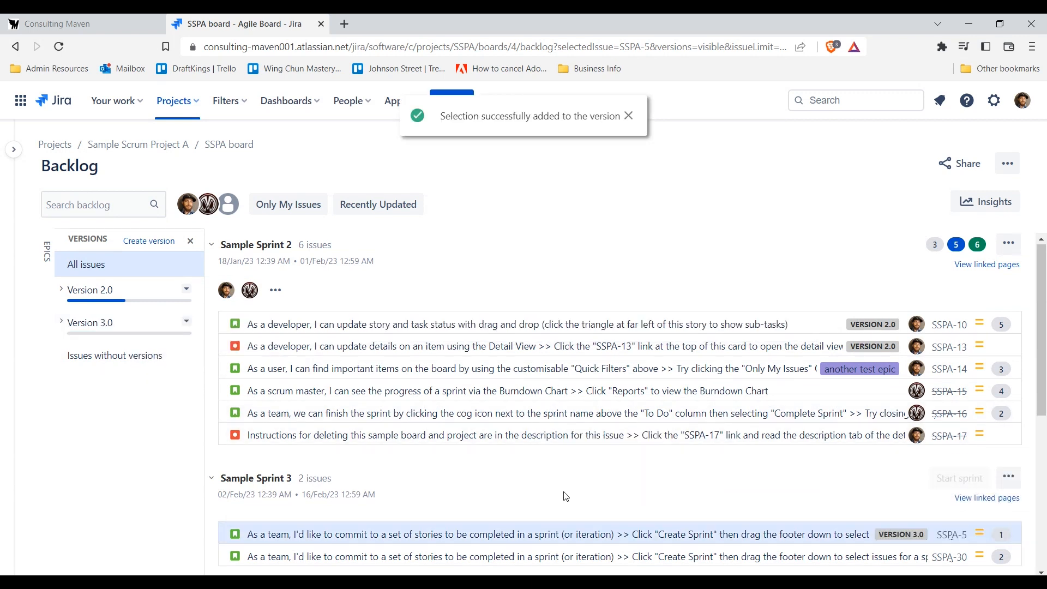
left_click(60, 322)
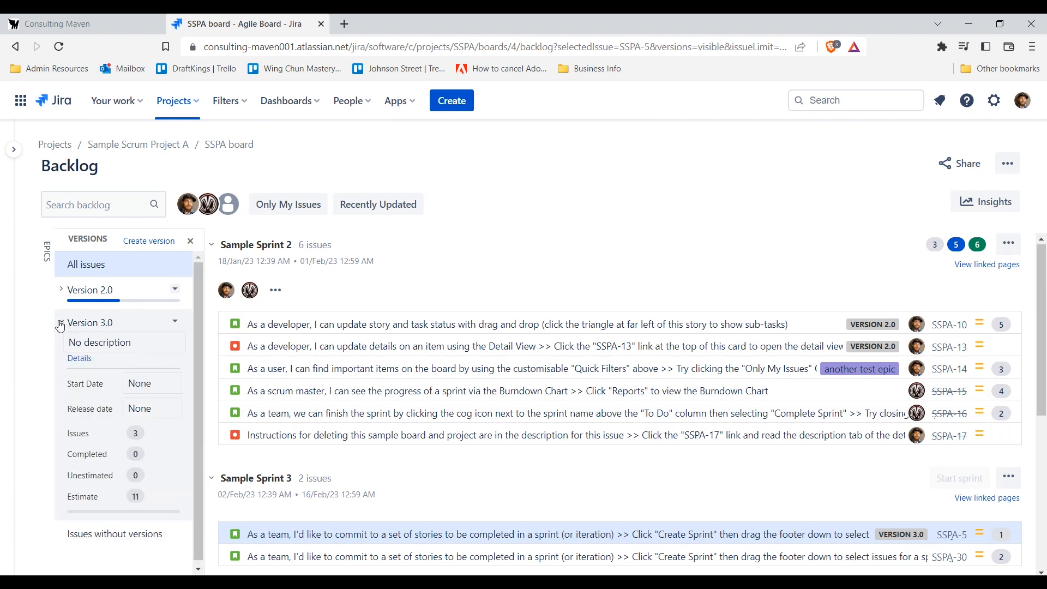
Clear the version of SSPA-16, and add SSPA-17 to Version 2.0 before moving it back to the issues without versions
left_click_drag(593, 413, 124, 358)
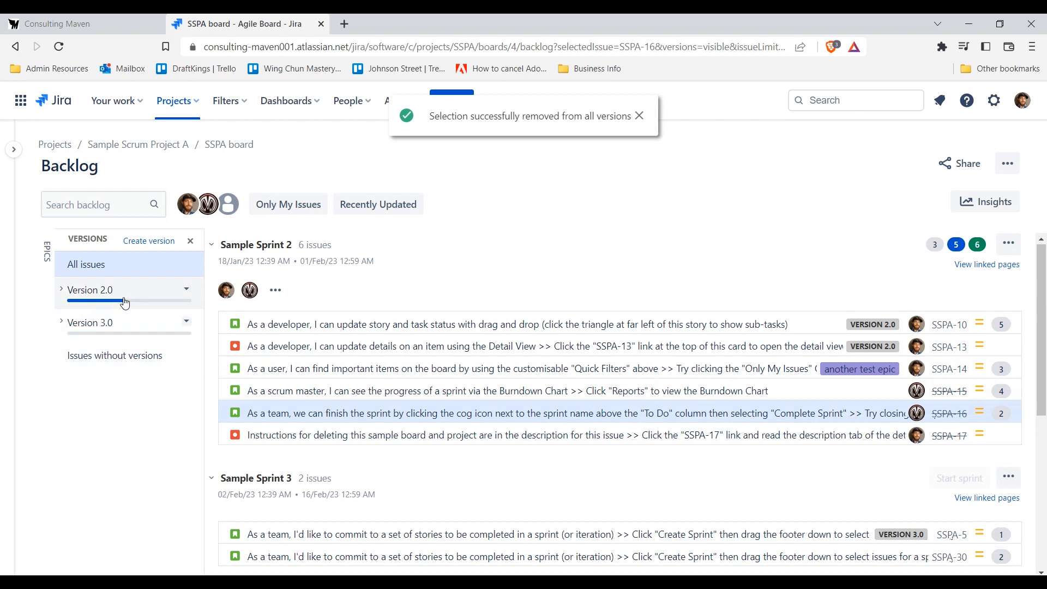
left_click_drag(360, 434, 130, 295)
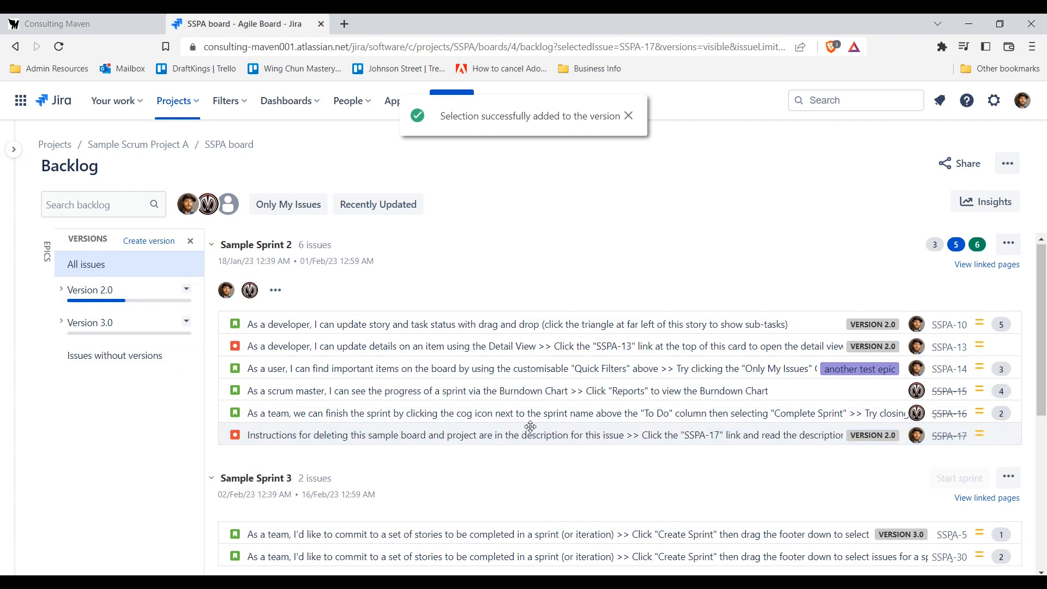
left_click_drag(523, 432, 139, 363)
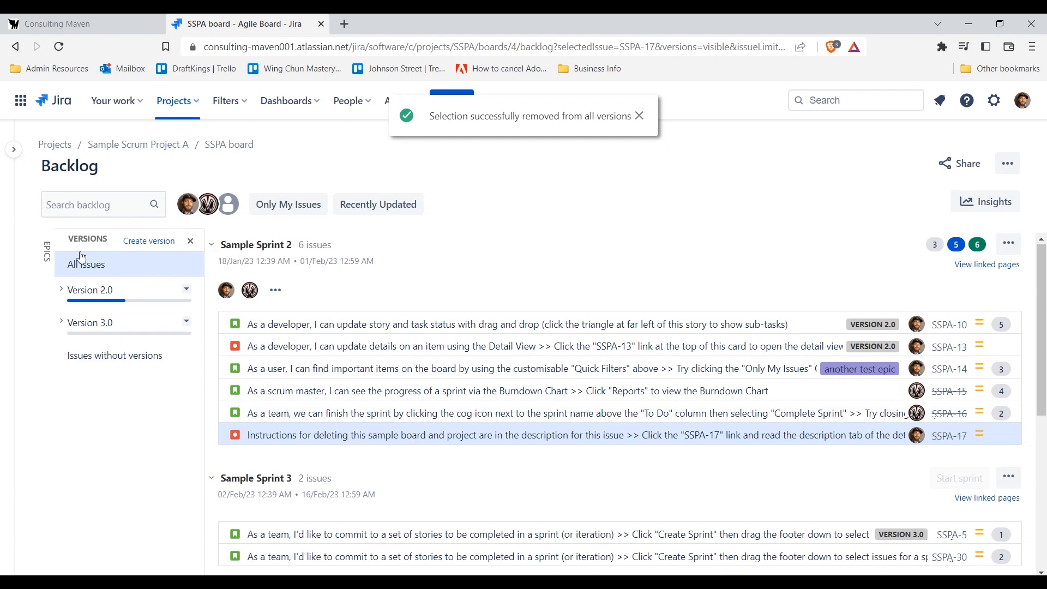
Hide the versions list and show only the epics list beside the sprints
left_click(43, 254)
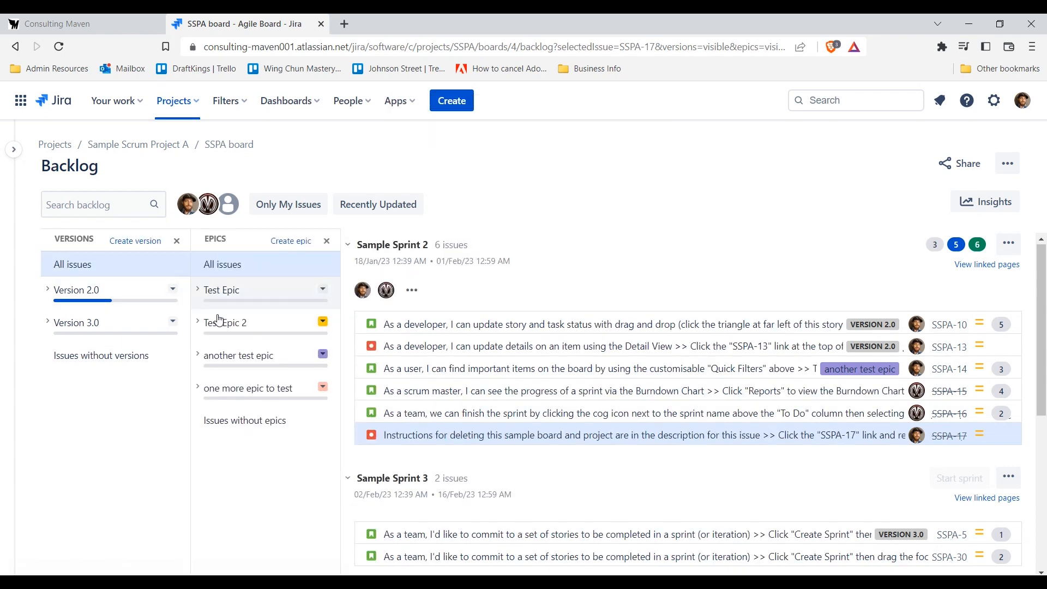
left_click(176, 240)
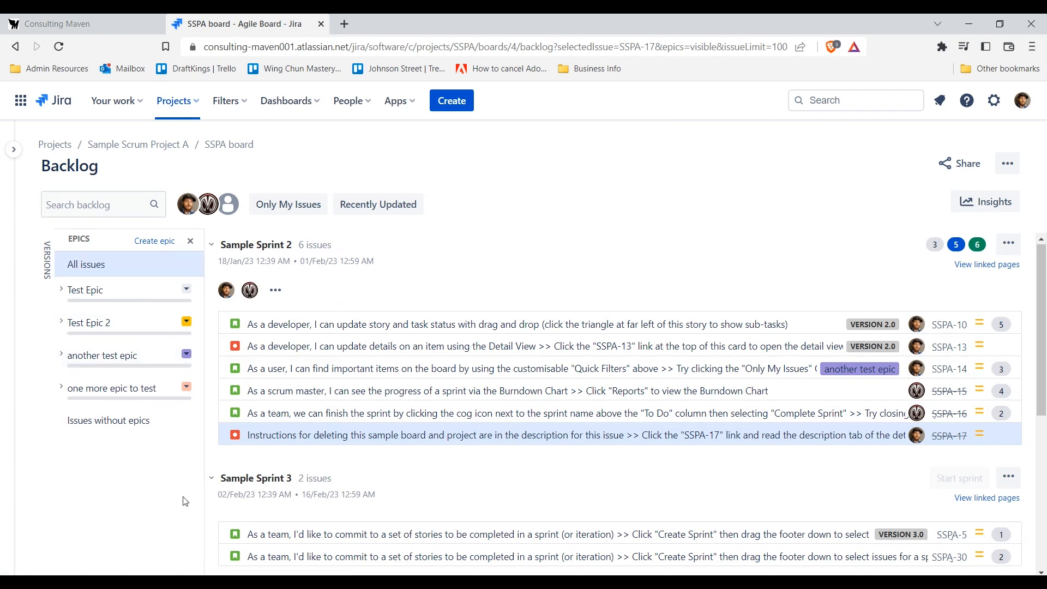
left_click(190, 241)
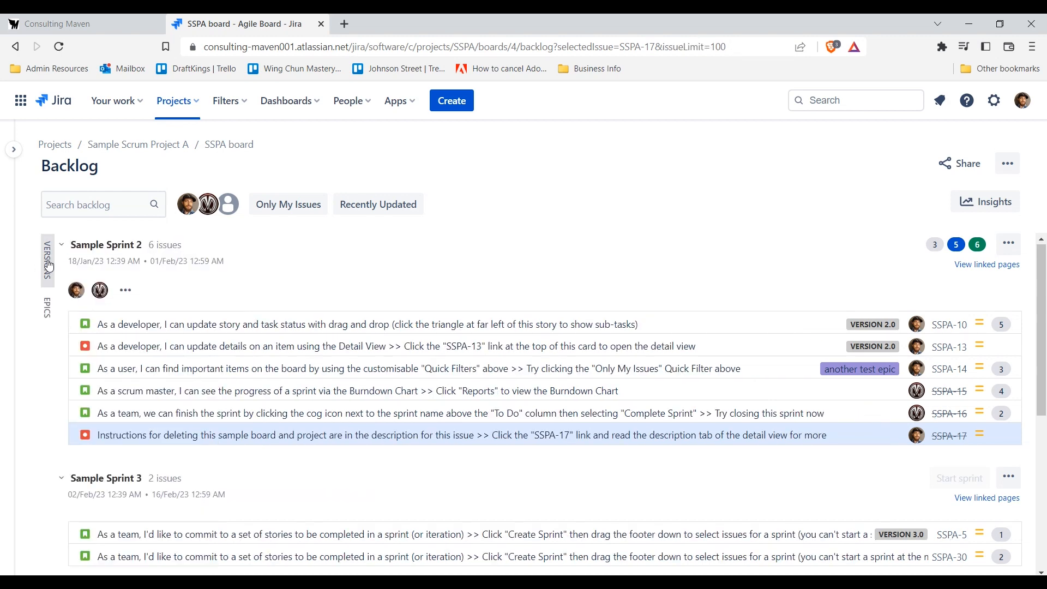
left_click(46, 257)
left_click(190, 241)
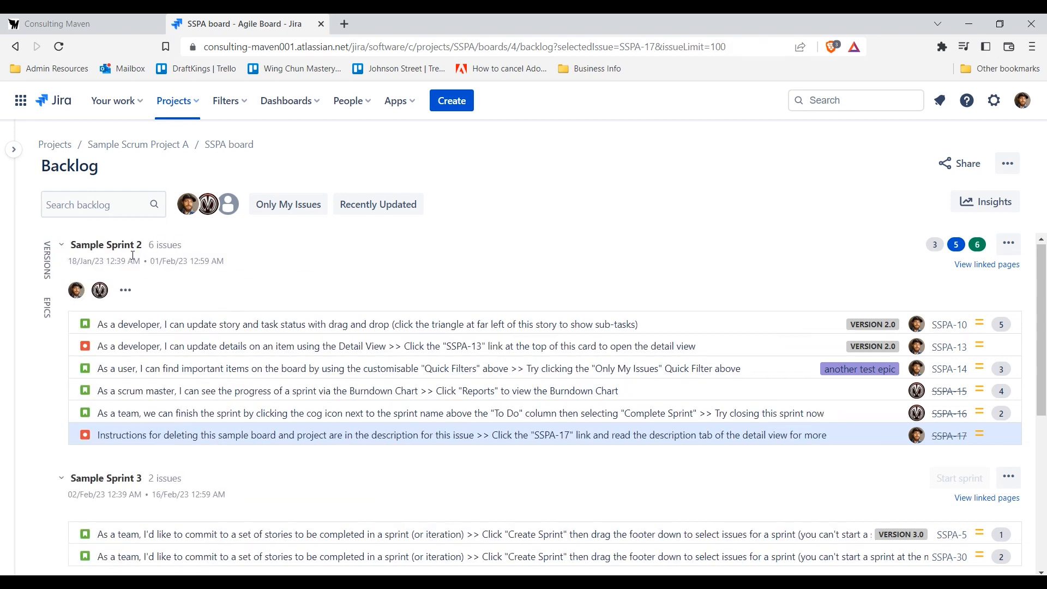
left_click(46, 299)
left_click(191, 241)
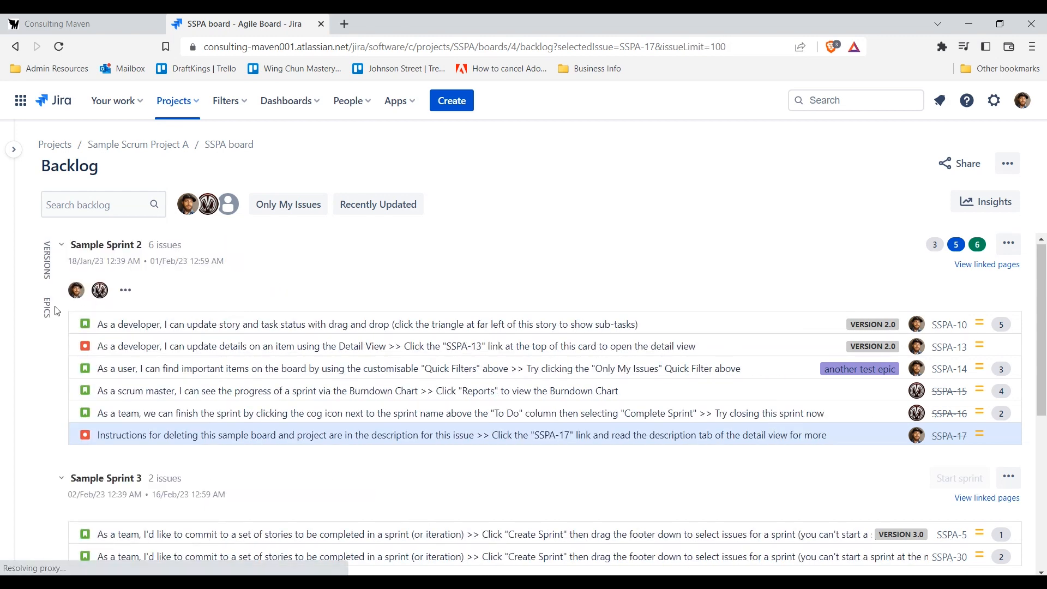
left_click(47, 299)
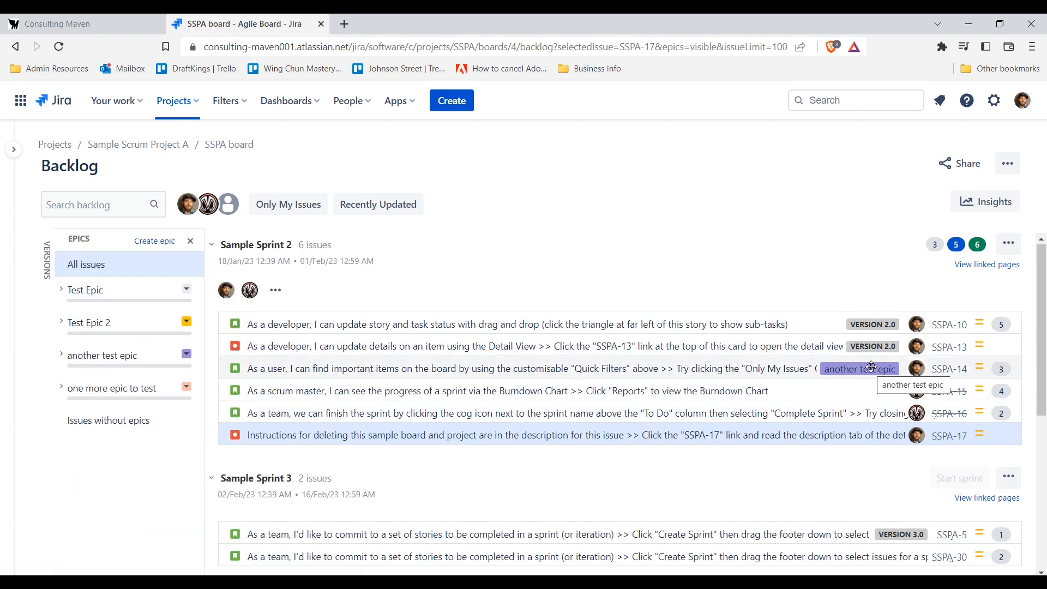
Look over the epic labels in the sprints and backlog, and add SSPA-30 from Sample Sprint 3 to Test Epic 2
scroll(754, 409, "down", 5)
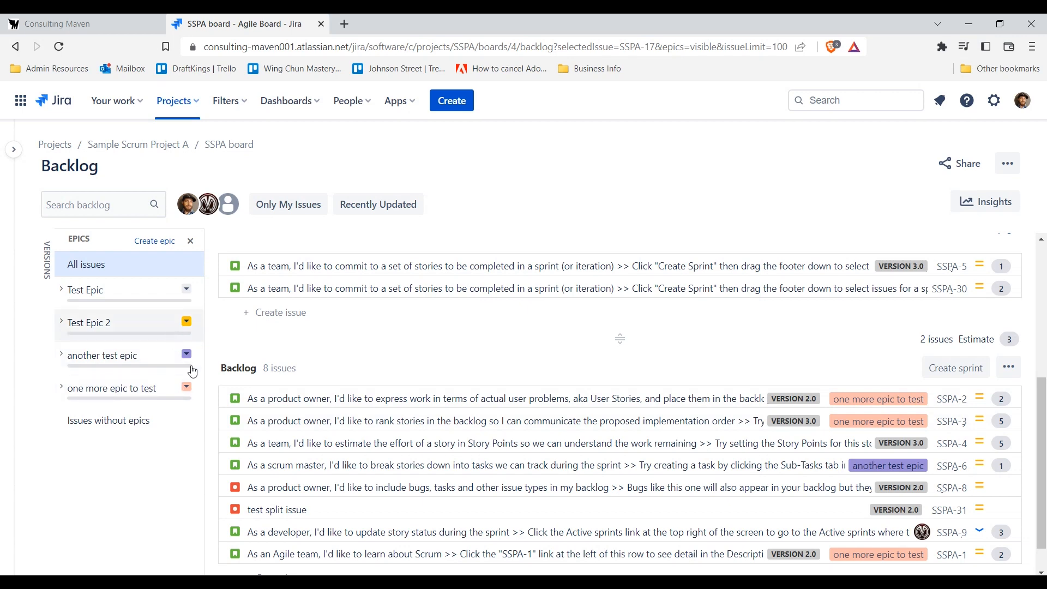
scroll(396, 472, "down", 1)
scroll(396, 473, "up", 4)
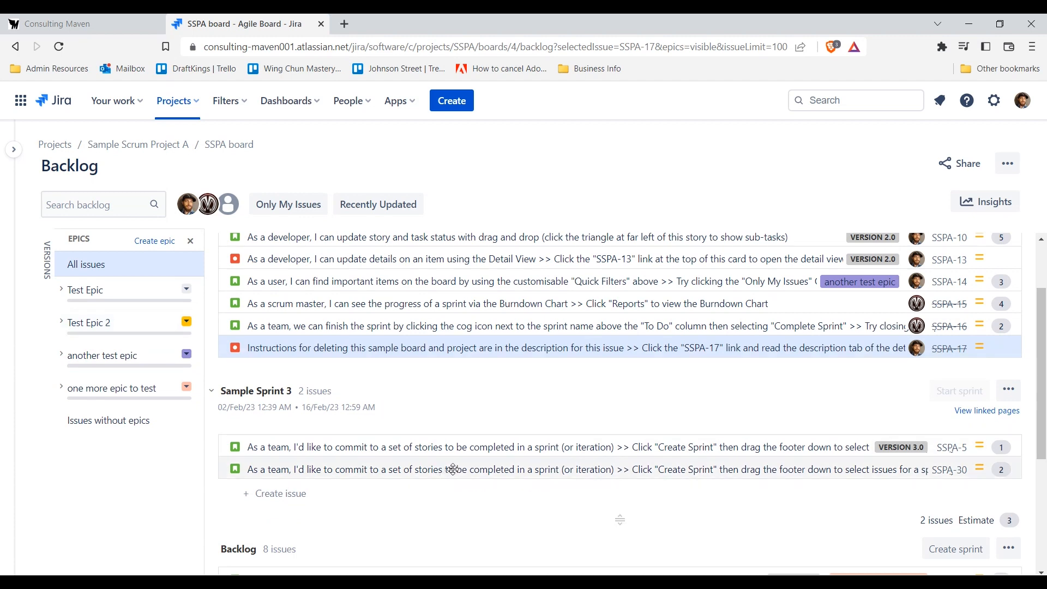
left_click_drag(441, 471, 127, 329)
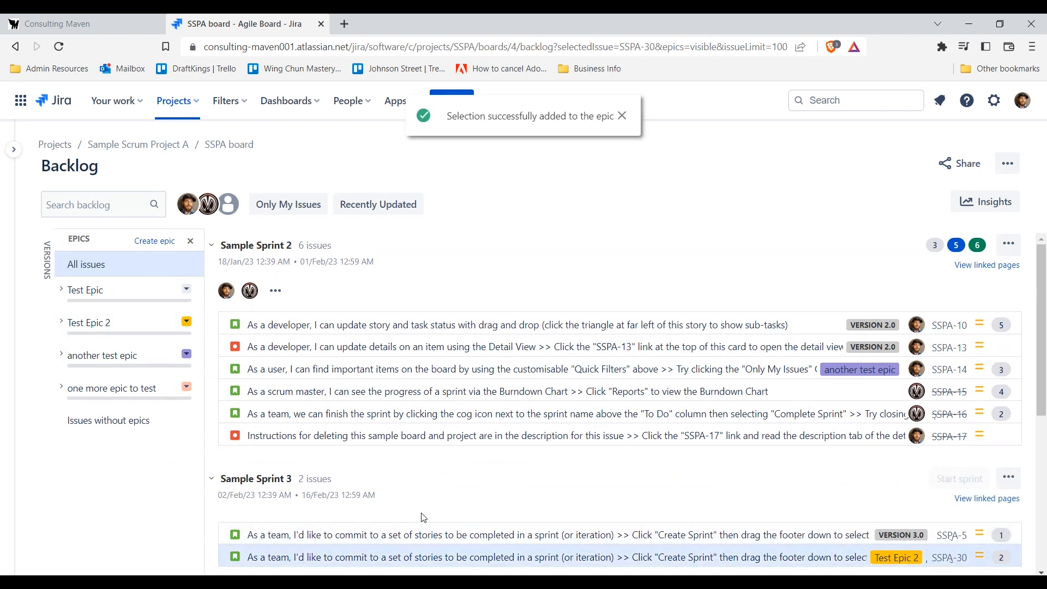
Remove SSPA-14 in Sample Sprint 2 from its epic by moving it to the issues without epics, and dismiss the notification
scroll(420, 512, "down", 1)
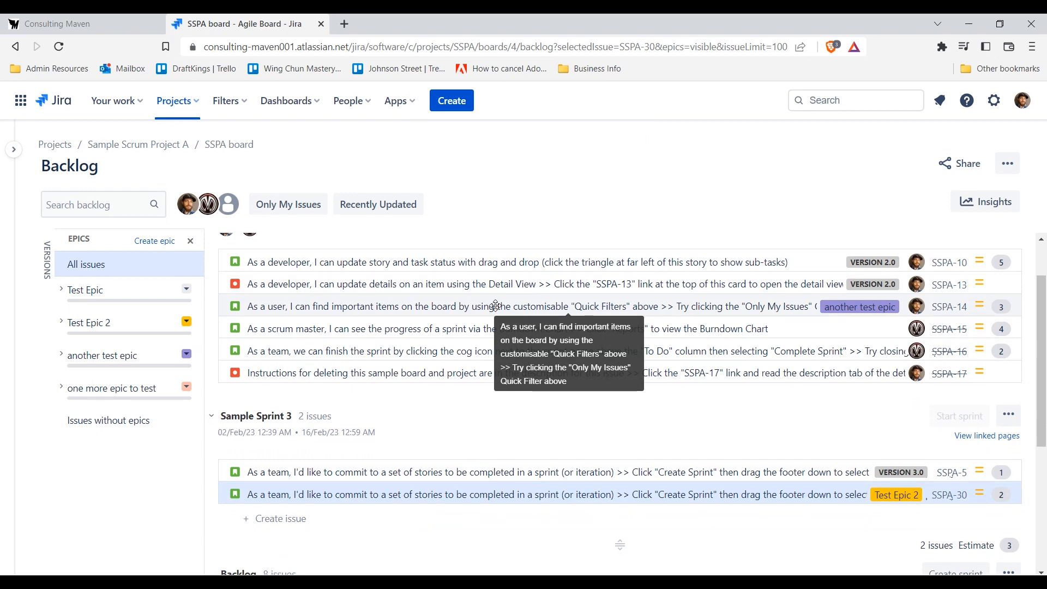
left_click_drag(495, 305, 139, 427)
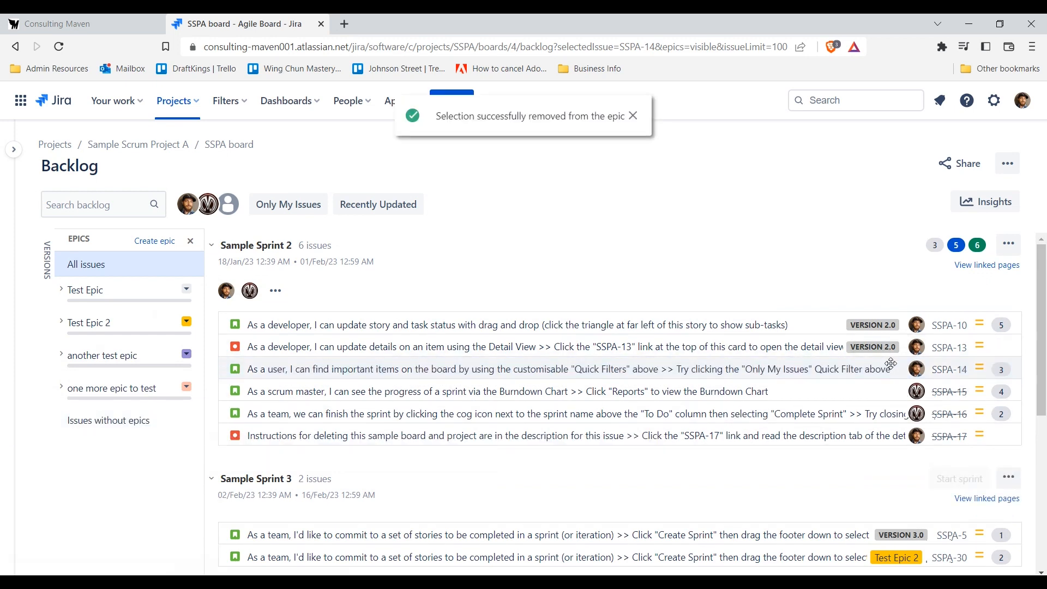
left_click(633, 117)
View the options for sharing the board, and close them without sharing
scroll(681, 347, "down", 5)
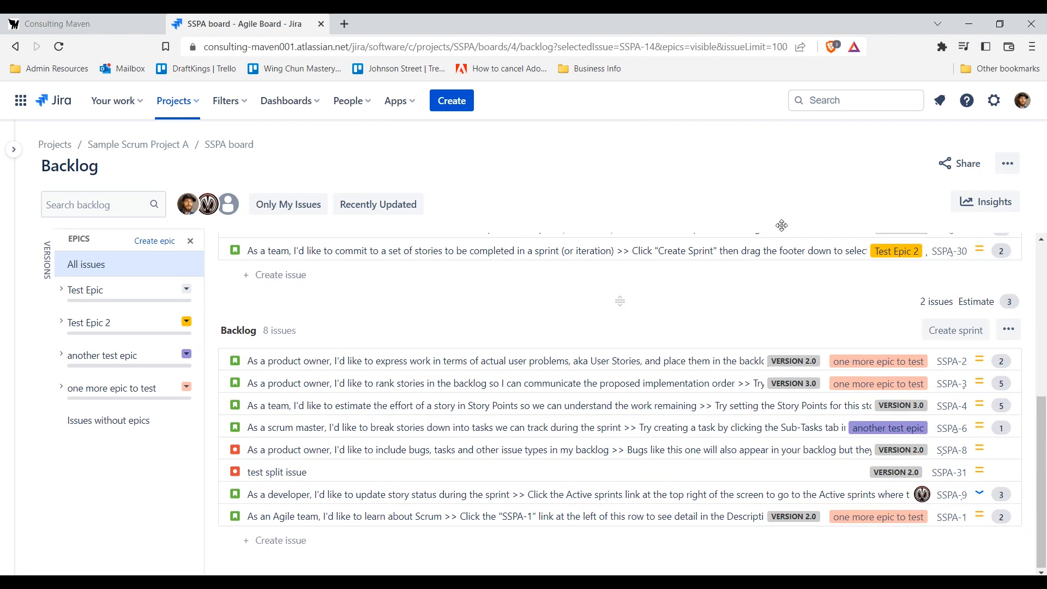
left_click(955, 158)
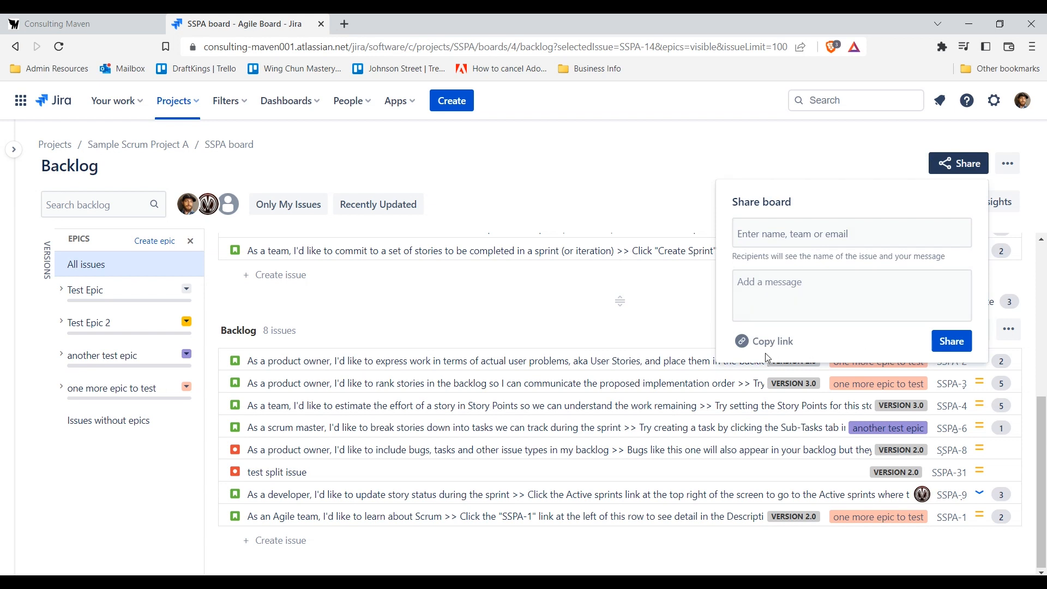
left_click(959, 164)
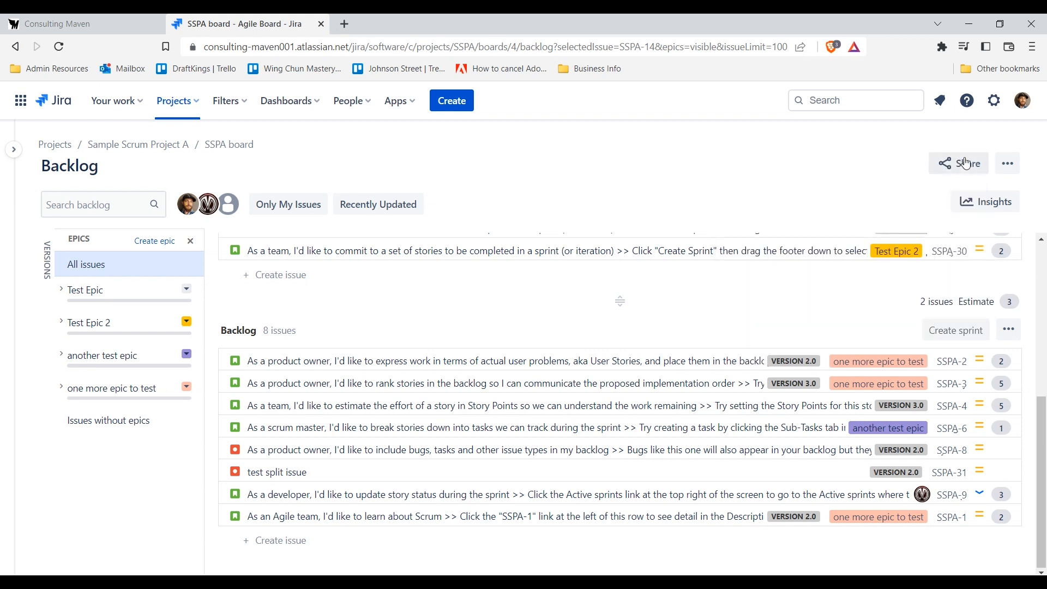
Show the detail view beside the backlog and open the details of SSPA-3 and SSPA-4 in turn
left_click(1006, 166)
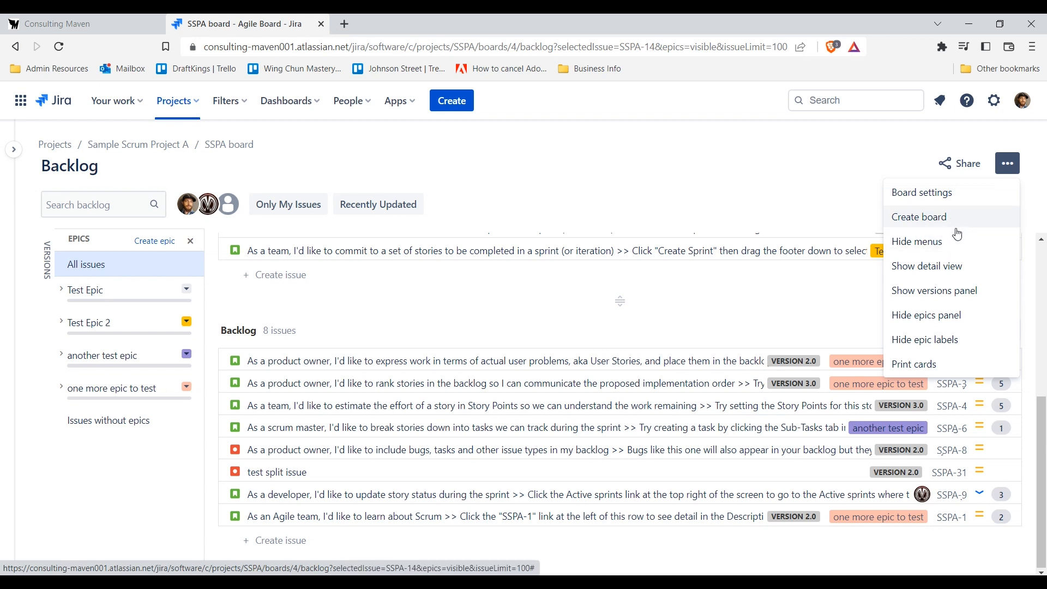
left_click(954, 273)
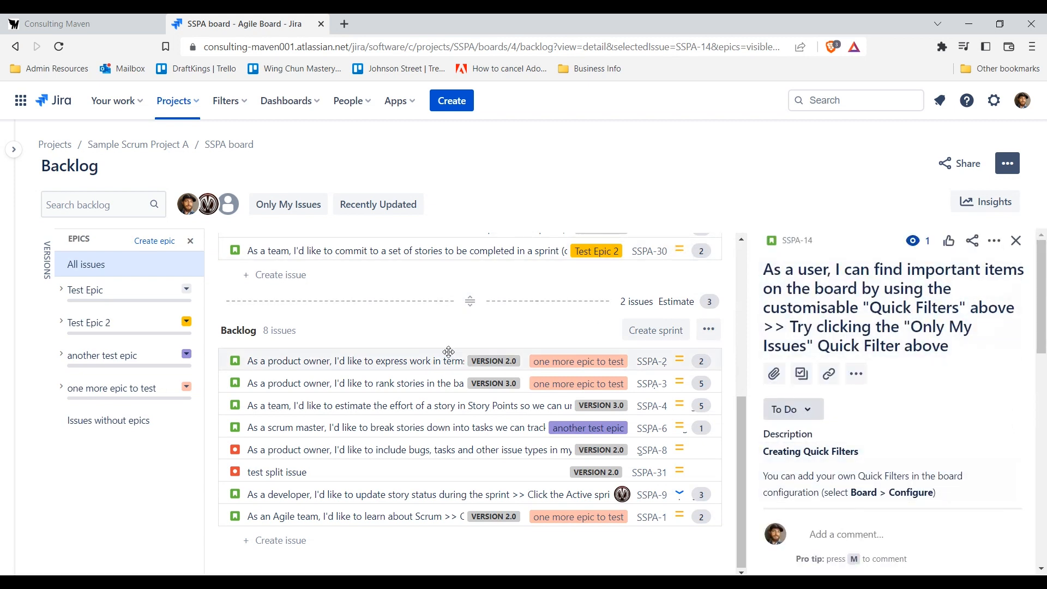
left_click(425, 382)
left_click(415, 404)
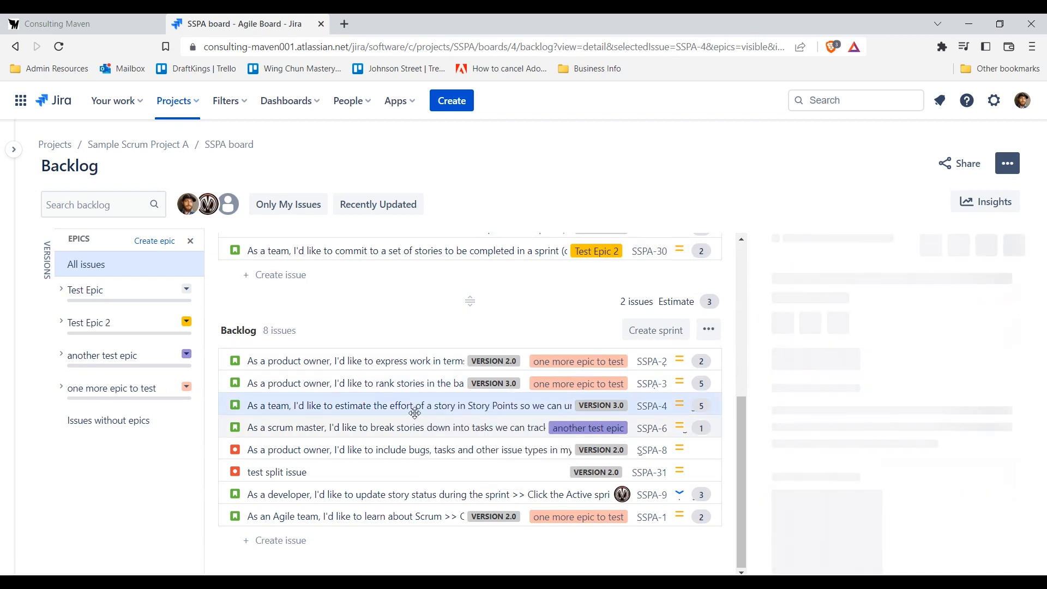
Hide the detail view of SSPA-4, and open the details of backlog bug SSPA-8
left_click(1007, 163)
left_click(928, 266)
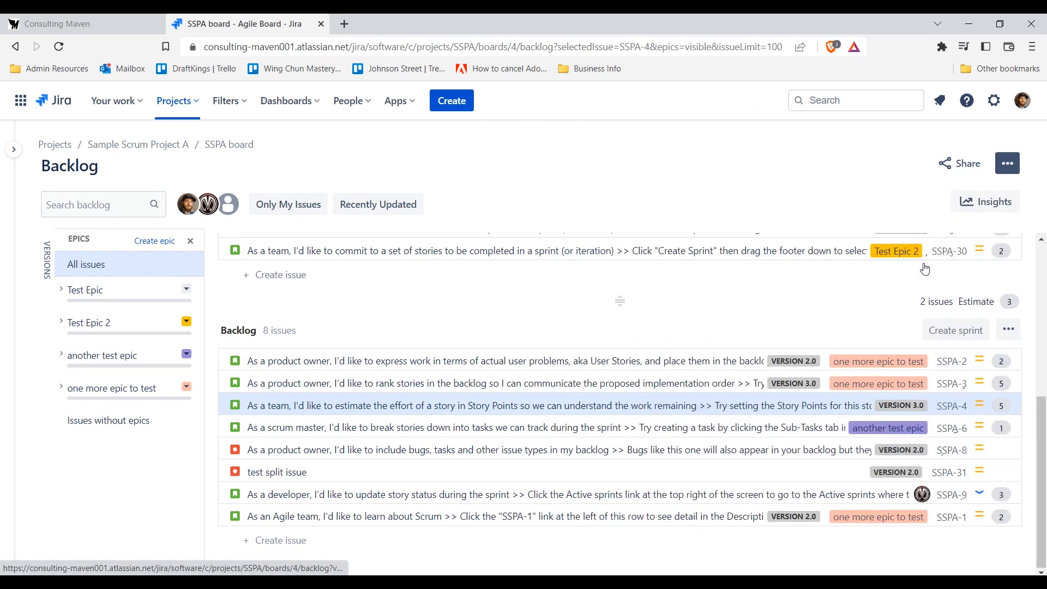
left_click(1016, 160)
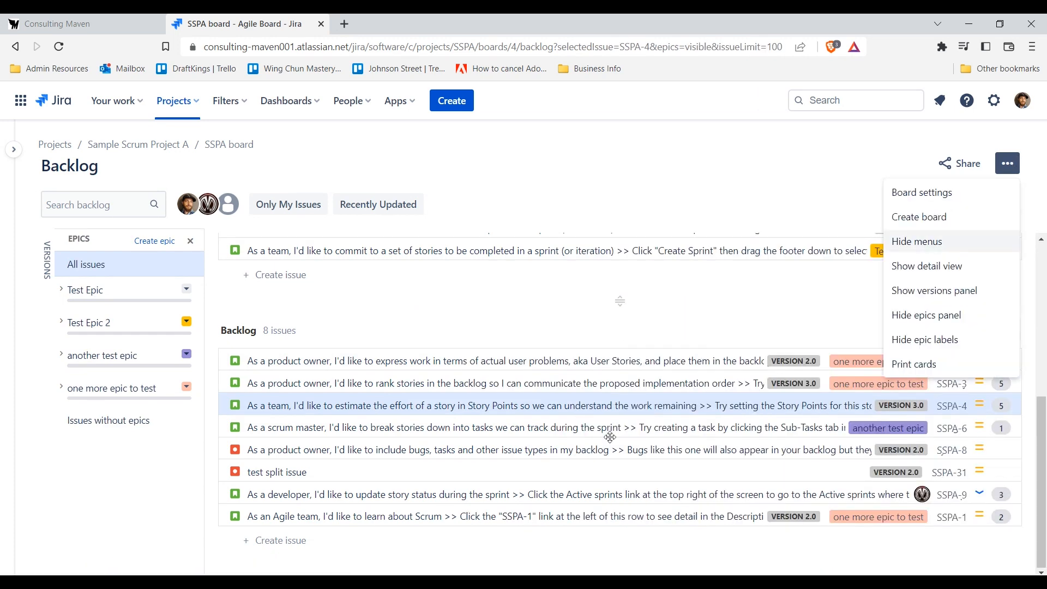
left_click(446, 454)
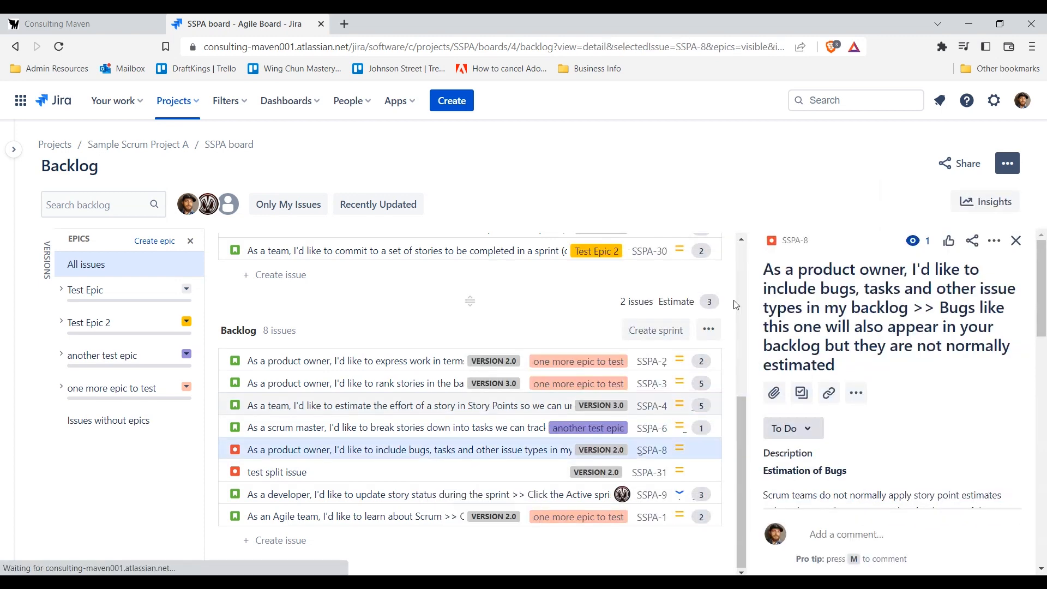
Open the printable cards of the board's issues, look through all of them, and close the print preview
left_click(1006, 170)
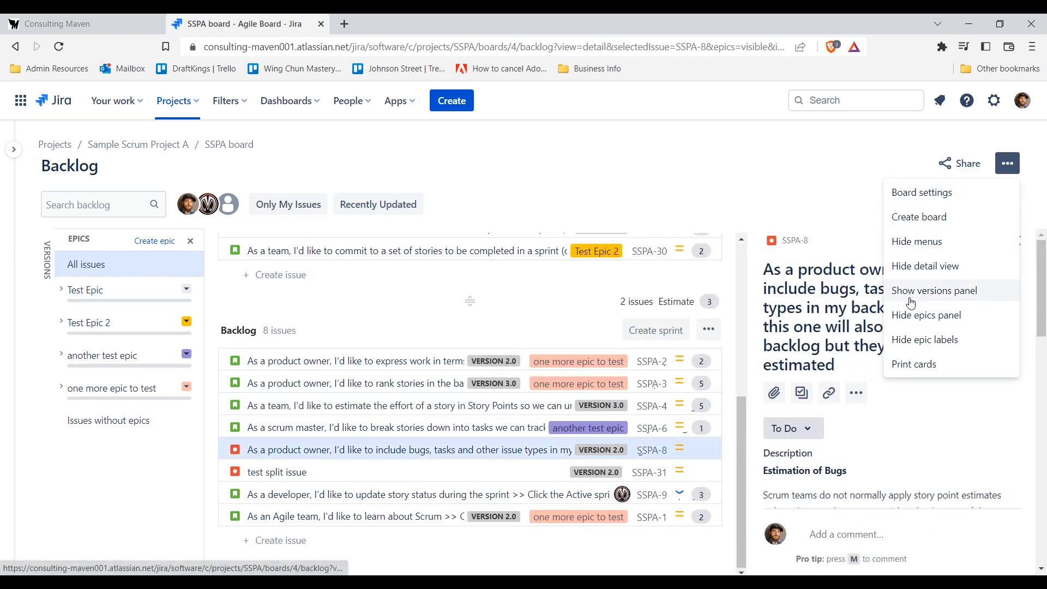
left_click(930, 365)
scroll(543, 336, "down", 10)
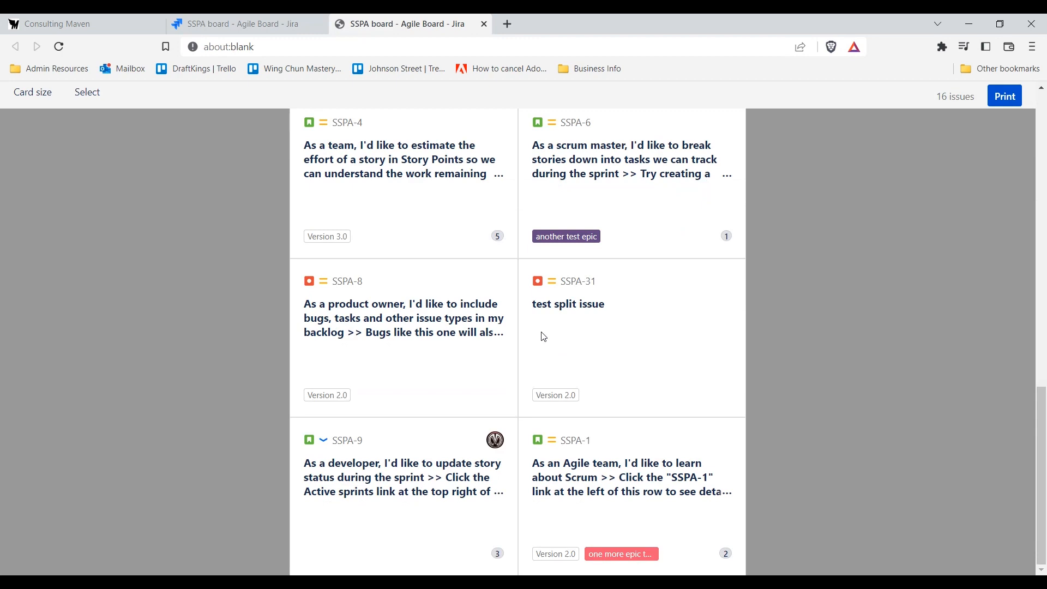
scroll(543, 336, "up", 15)
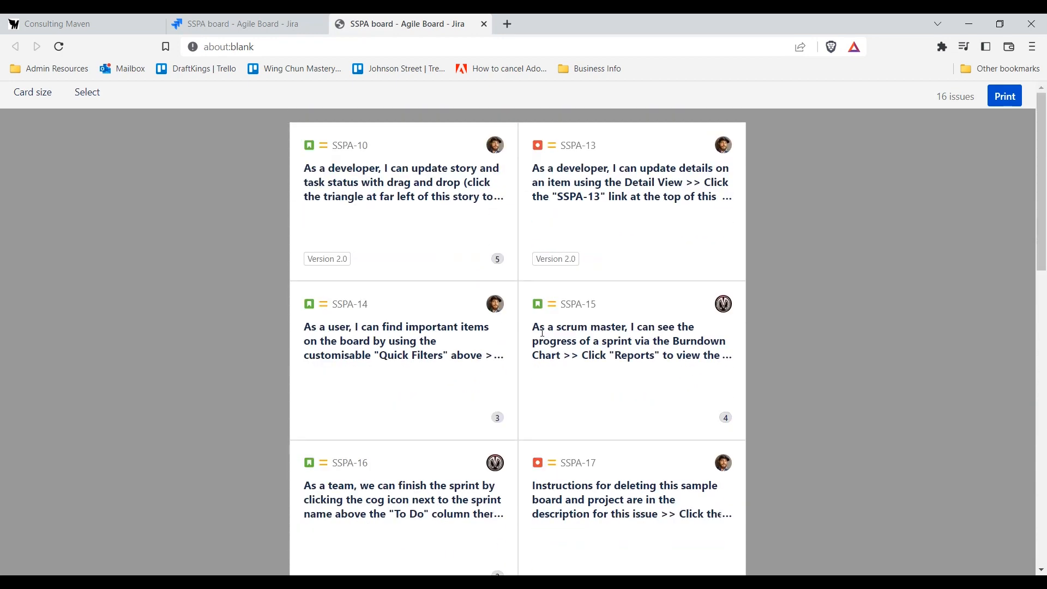
scroll(542, 331, "down", 10)
scroll(543, 337, "up", 12)
left_click(483, 24)
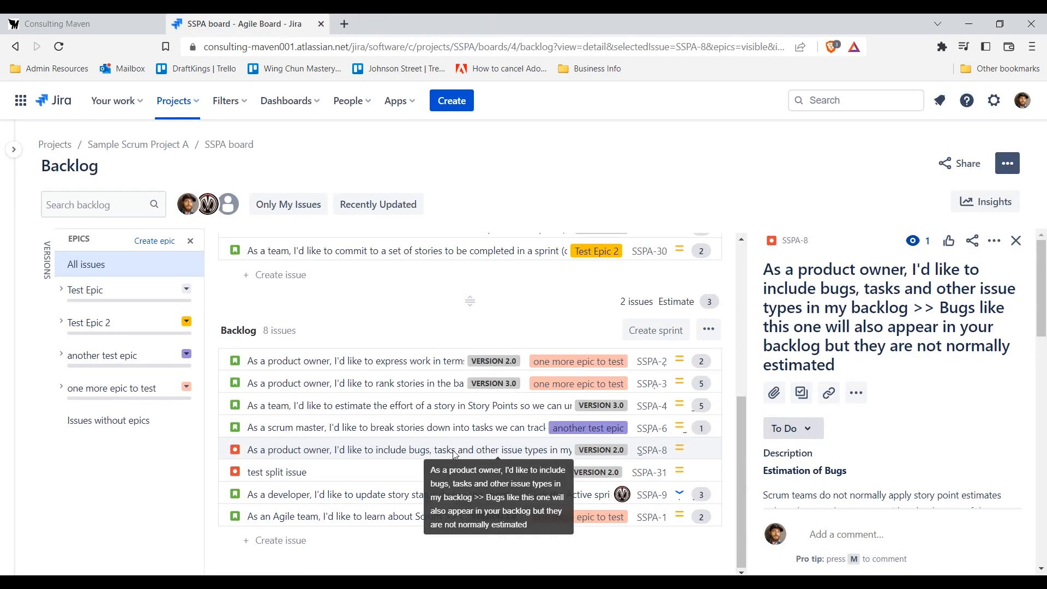